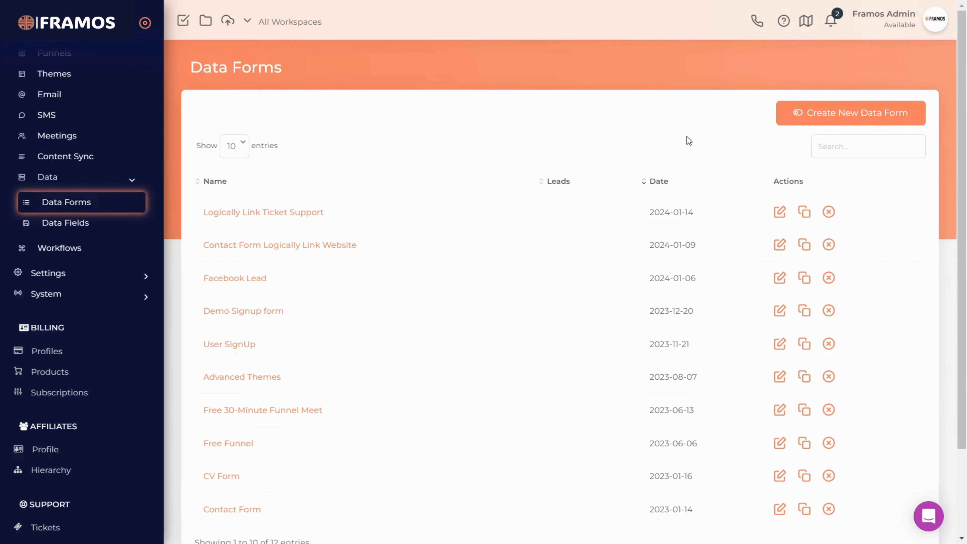
# Create a new data form named "My New Data Form".
pyautogui.click(834, 119)
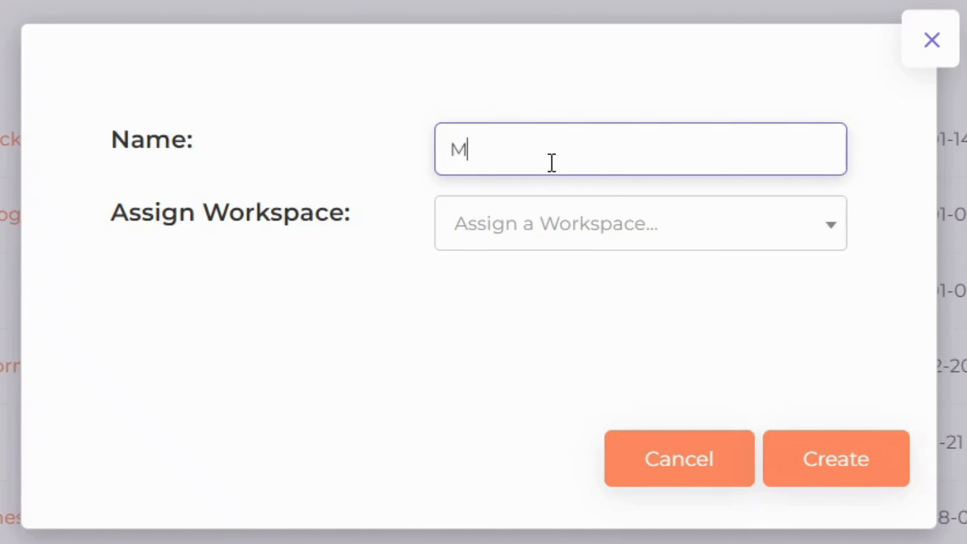
pyautogui.write('New Data ')
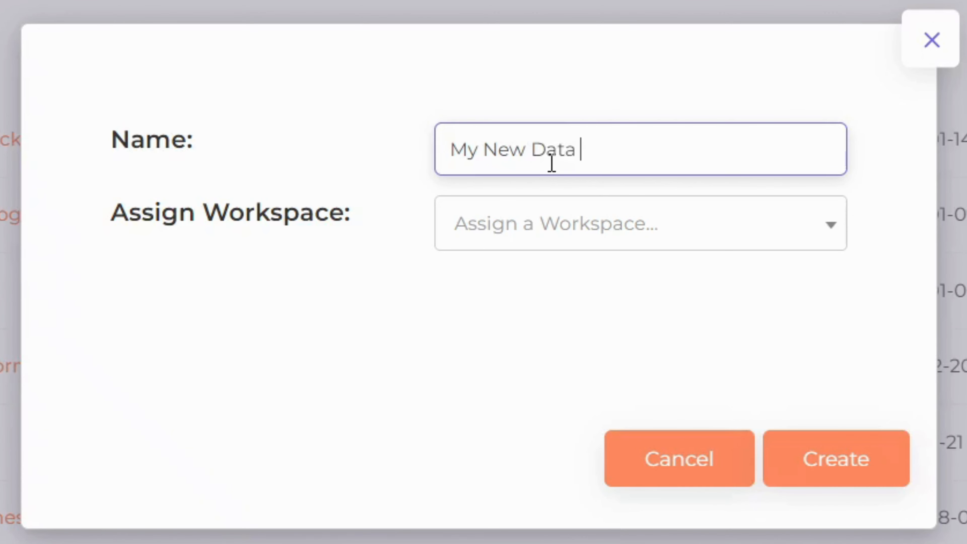
pyautogui.write('Form')
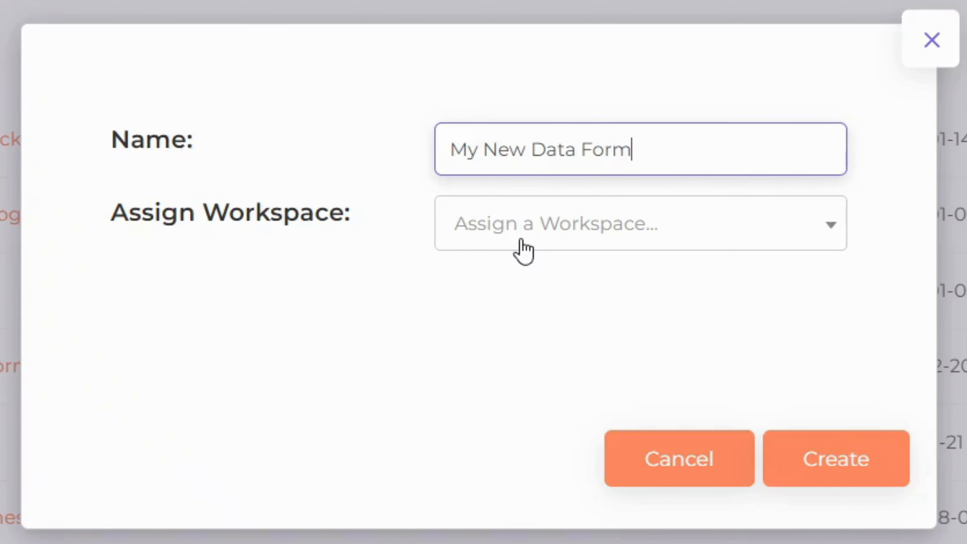
pyautogui.click(837, 473)
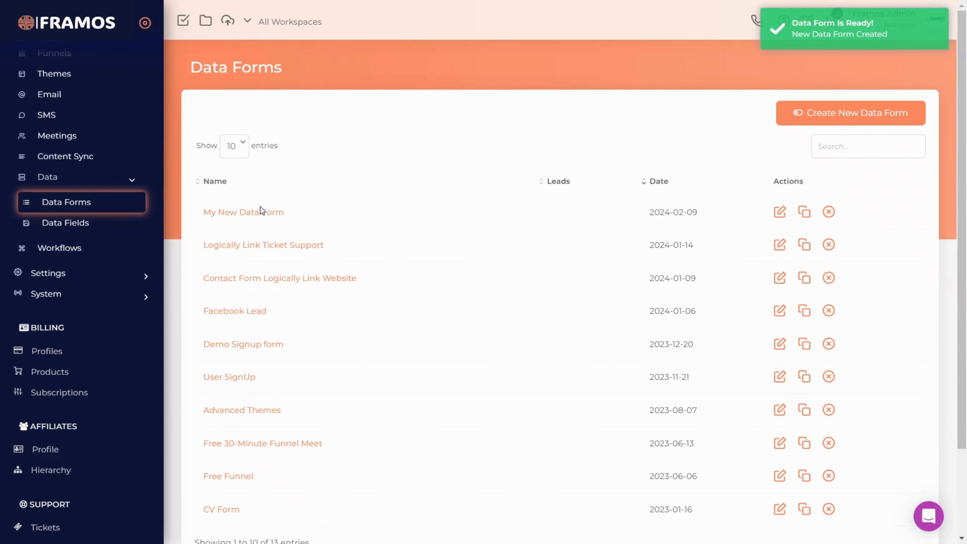
# Open My New Data Form and start a new data field called "Name" of type Text Input.
pyautogui.click(239, 216)
pyautogui.click(662, 116)
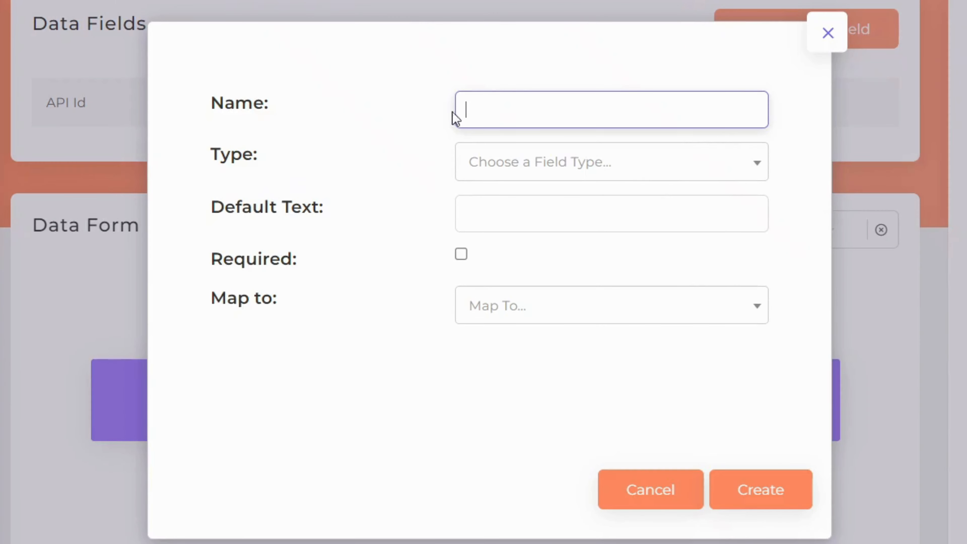
pyautogui.write('Name')
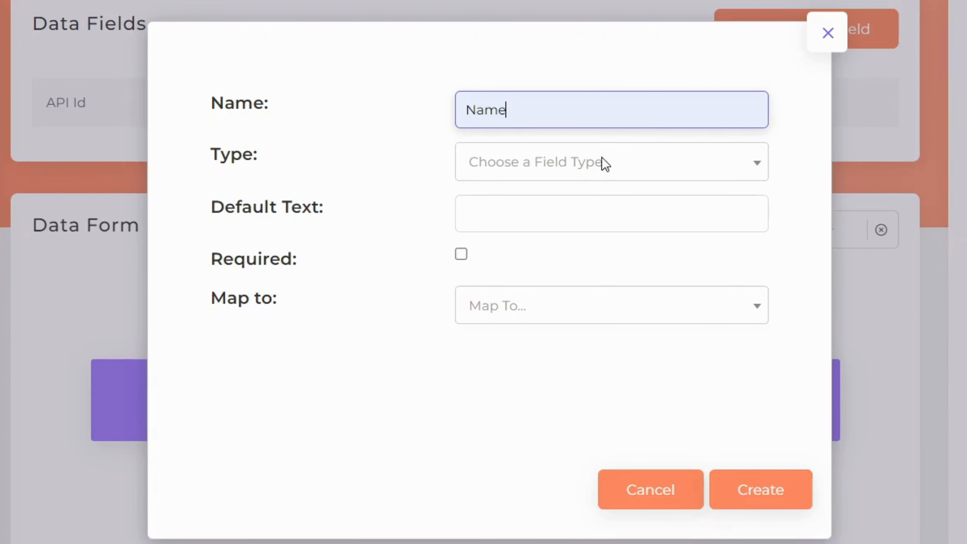
pyautogui.click(484, 169)
pyautogui.click(528, 273)
# Examine the available field types from the Basic group through Presets, Non-Input and File, keeping Text Input selected.
pyautogui.click(544, 175)
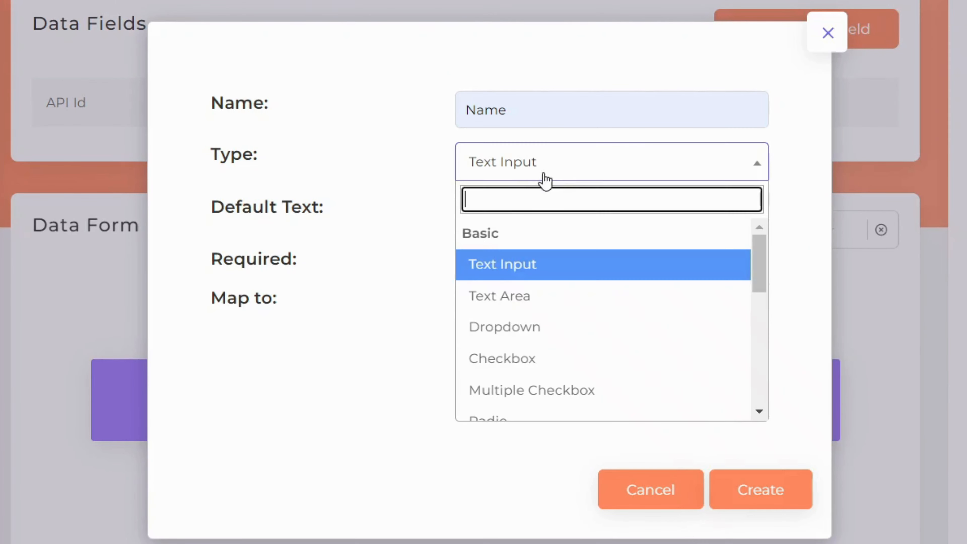
pyautogui.scroll(-5, 559, 319)
pyautogui.scroll(5, 566, 233)
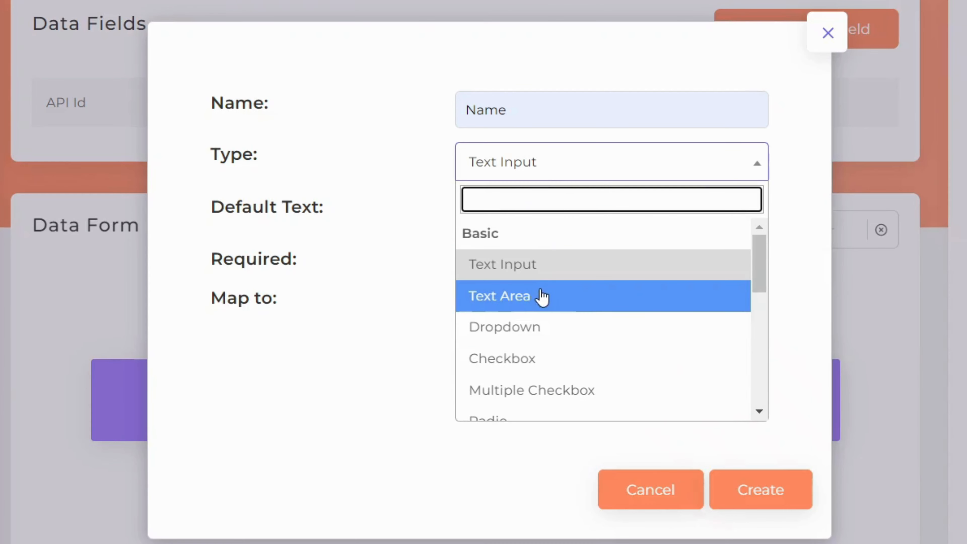
pyautogui.scroll(-3, 510, 305)
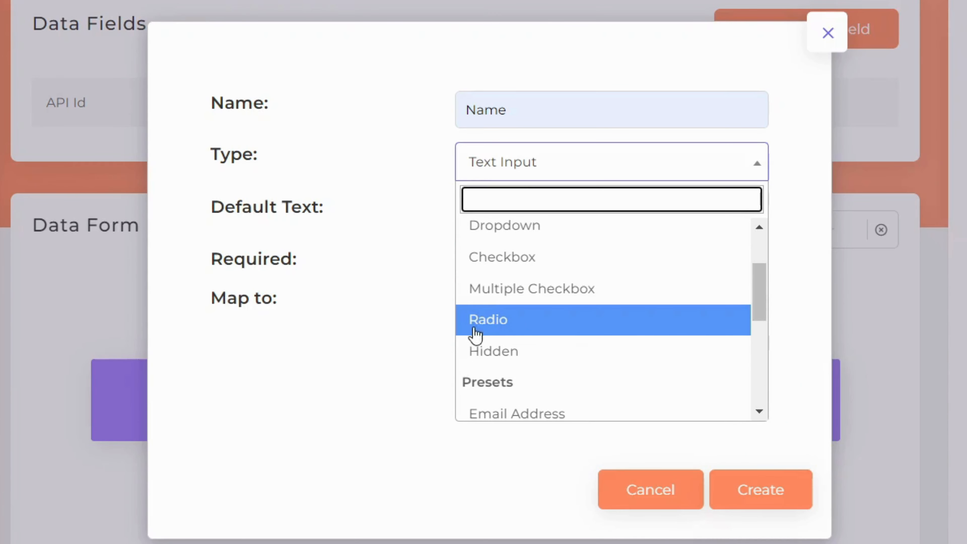
pyautogui.scroll(-3, 541, 347)
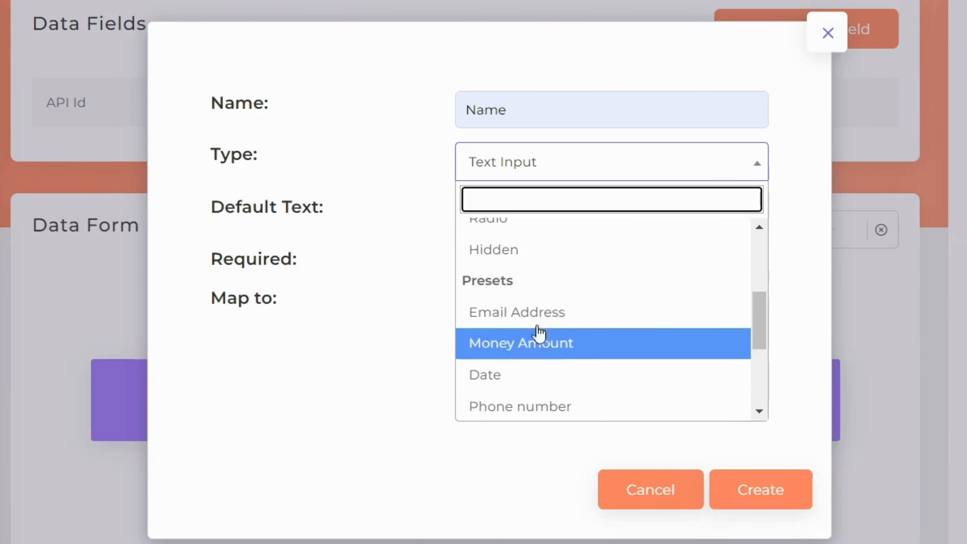
pyautogui.scroll(-3, 533, 294)
pyautogui.scroll(2, 565, 275)
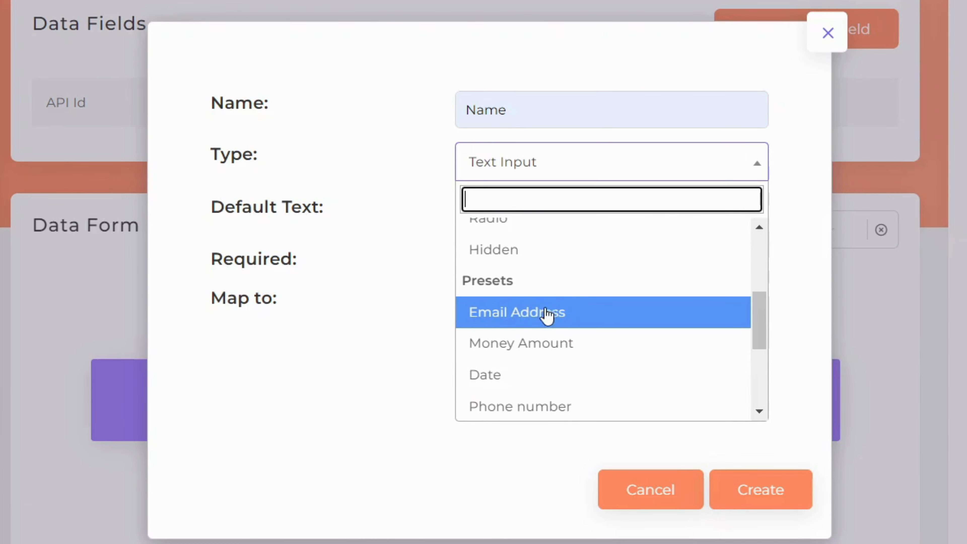
pyautogui.scroll(-2, 562, 360)
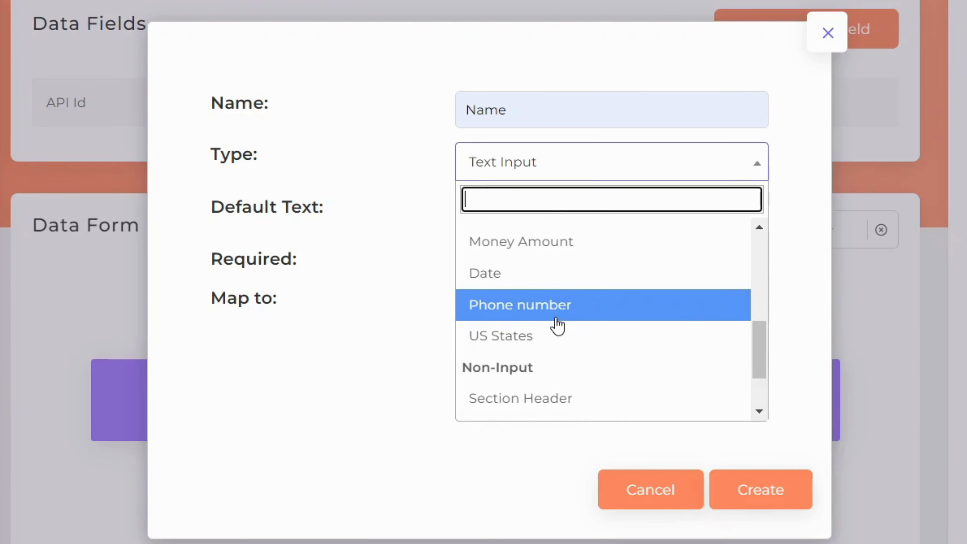
pyautogui.scroll(-2, 549, 305)
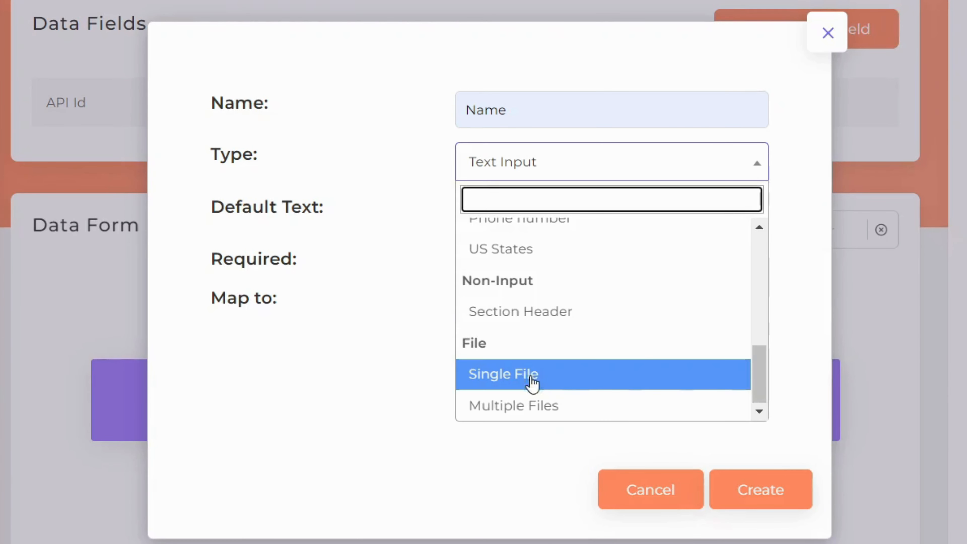
pyautogui.scroll(10, 598, 335)
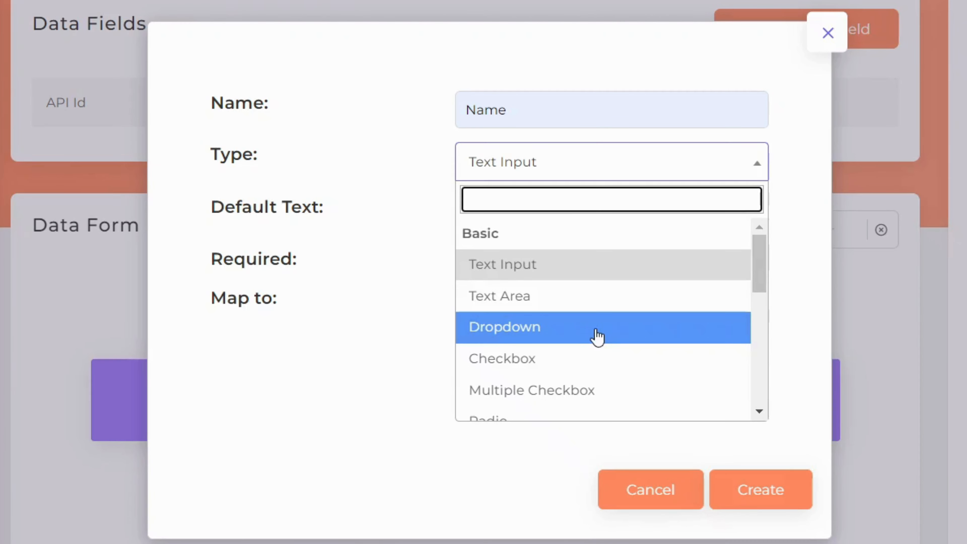
pyautogui.click(538, 269)
# Give the Name field the default text "First Name", map it to First Name, mark it required and create it.
pyautogui.click(481, 218)
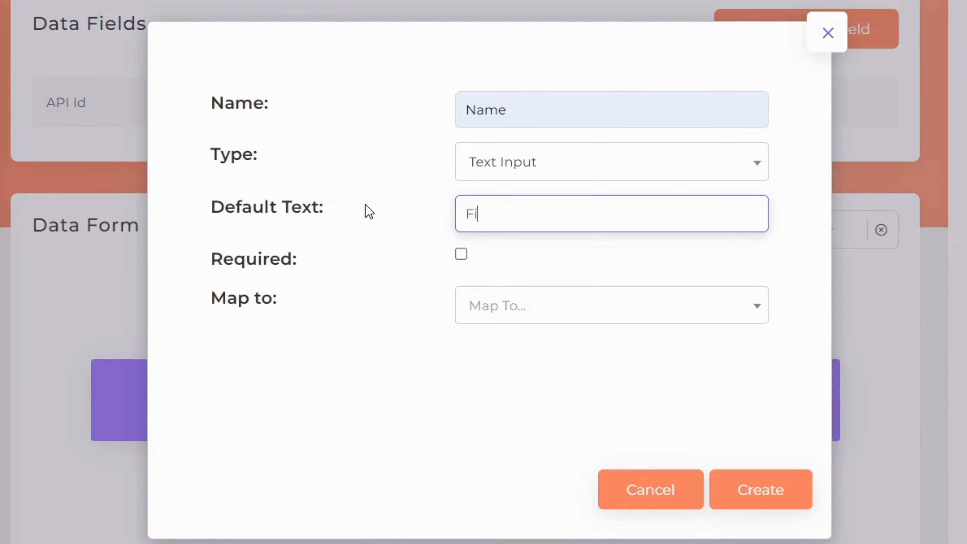
pyautogui.write('First Name')
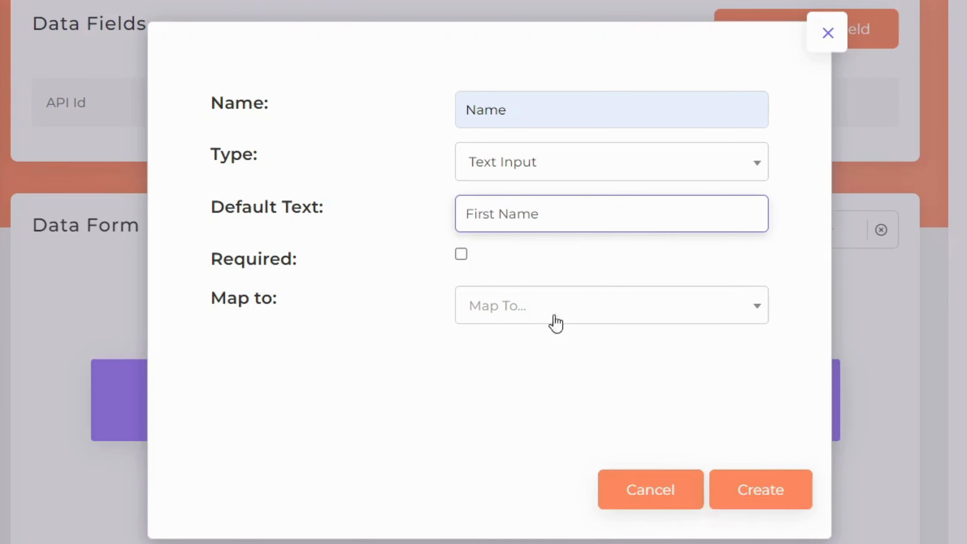
pyautogui.click(549, 318)
pyautogui.click(478, 377)
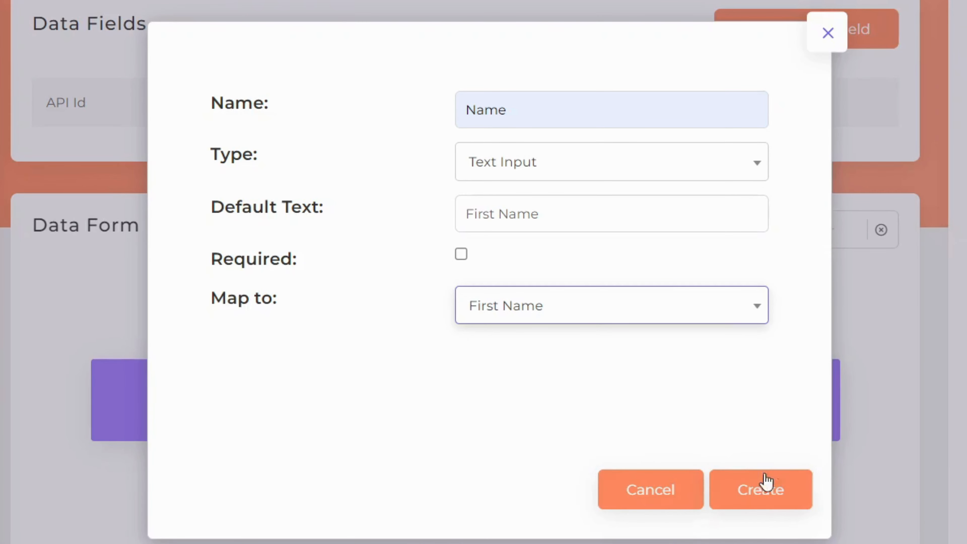
pyautogui.click(462, 255)
pyautogui.click(780, 495)
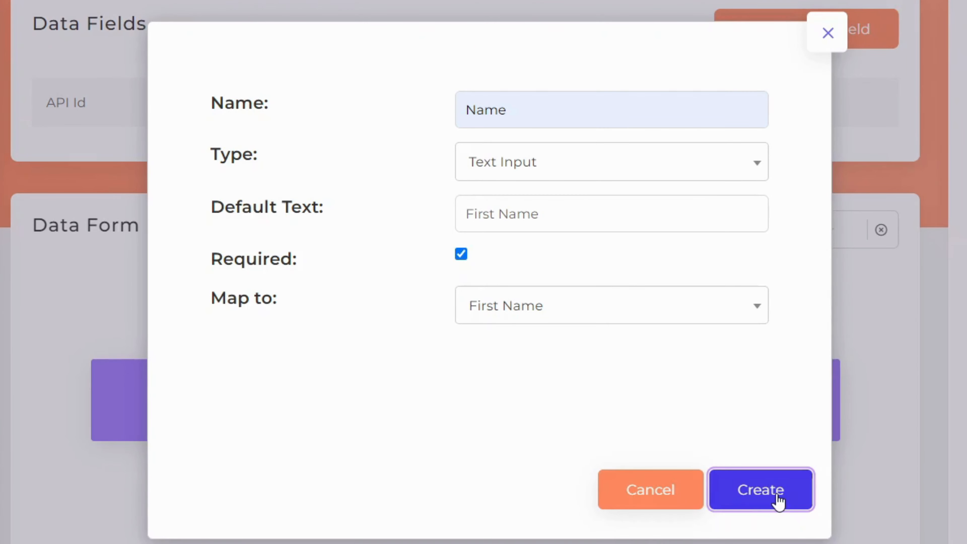
# Start another data field on the form and set its type to Email Address.
pyautogui.scroll(-3, 639, 428)
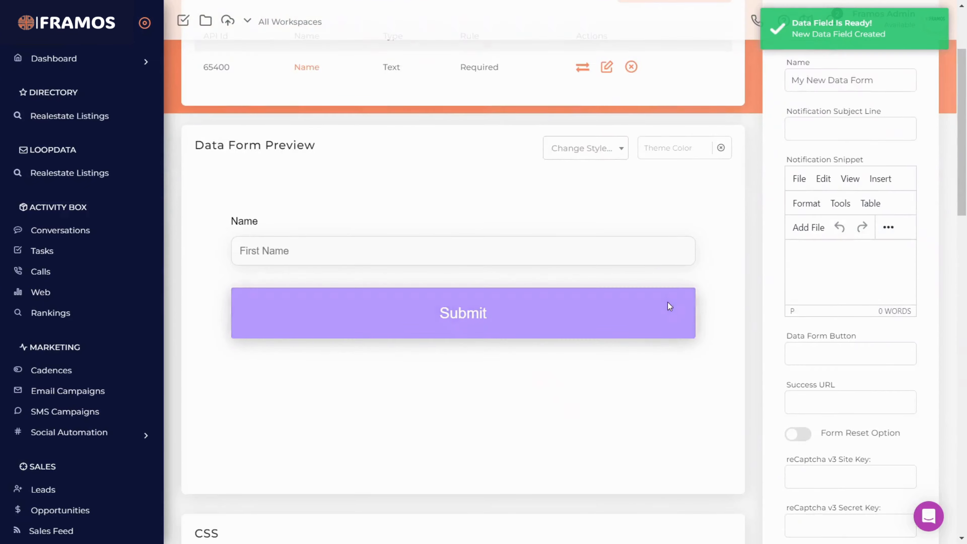
pyautogui.scroll(3, 668, 303)
pyautogui.click(664, 115)
pyautogui.click(522, 200)
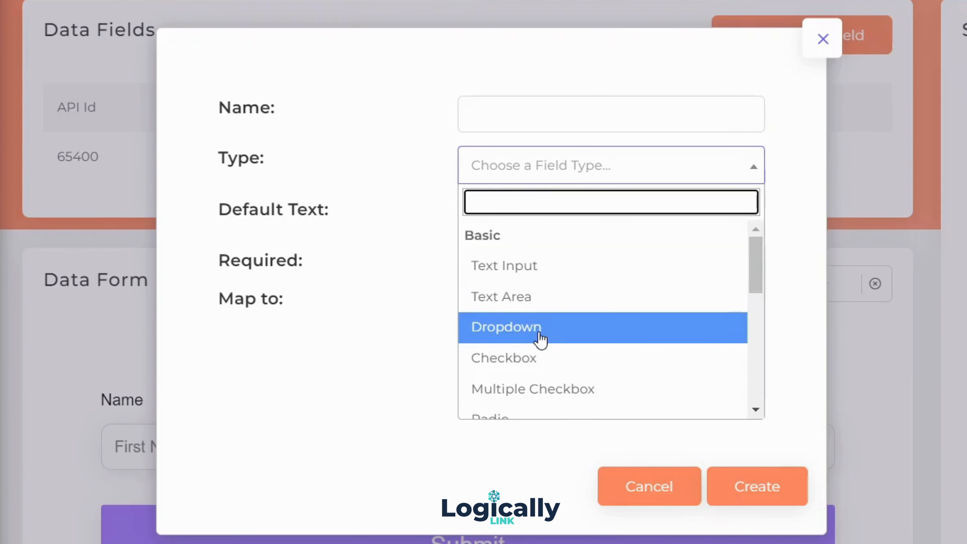
pyautogui.scroll(-6, 539, 339)
pyautogui.scroll(2, 539, 341)
pyautogui.click(530, 314)
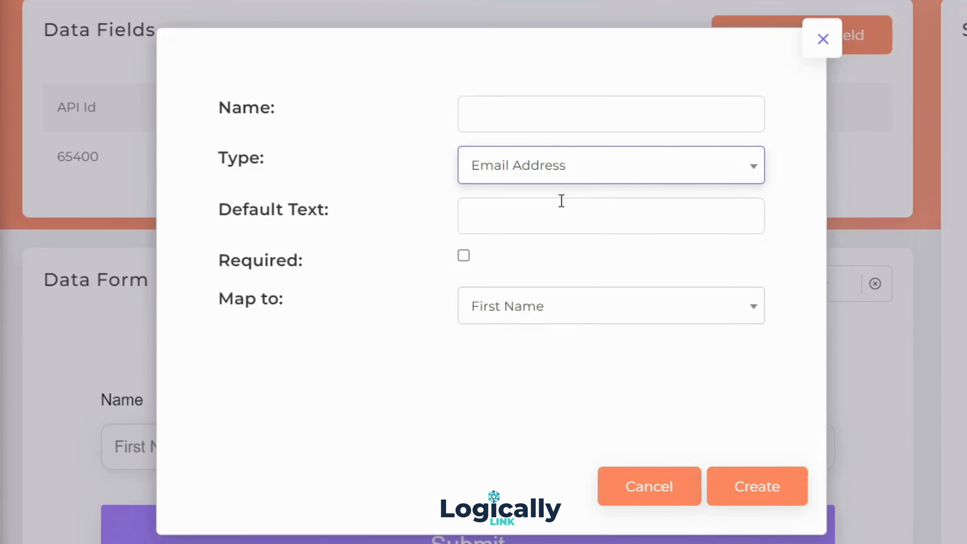
# Name the new field "Email" and set its default text to "Email".
pyautogui.click(514, 112)
pyautogui.write('Email')
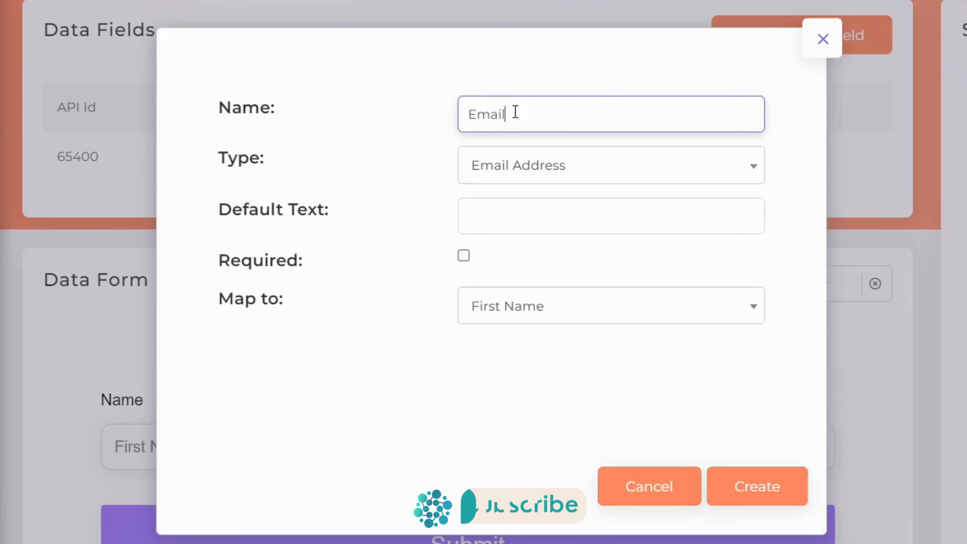
pyautogui.click(500, 218)
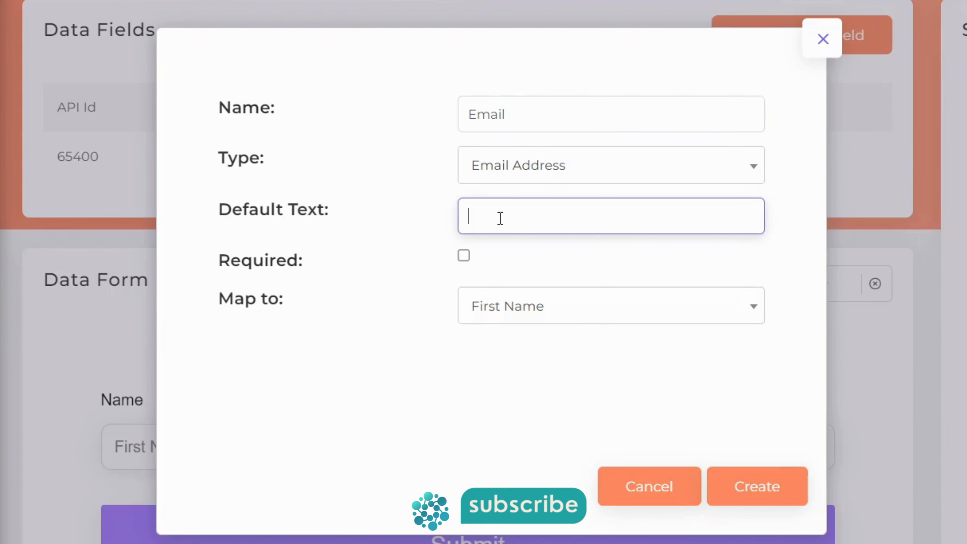
pyautogui.write('Email')
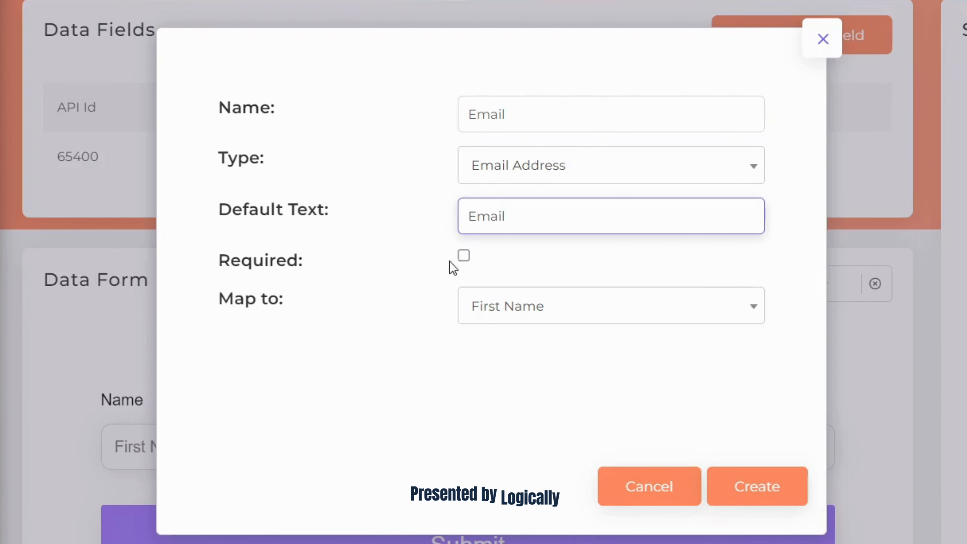
# Mark the Email field as required, map it to Email and create it.
pyautogui.click(463, 255)
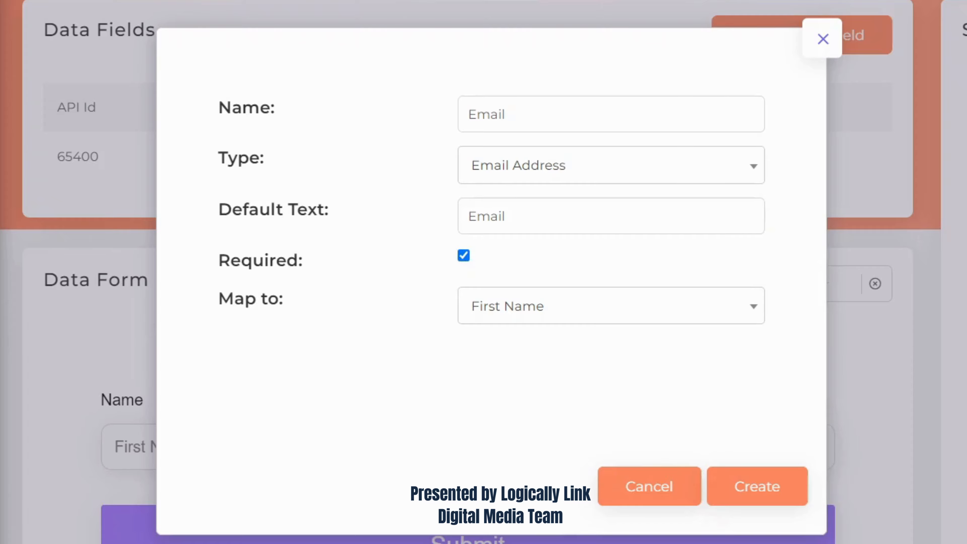
pyautogui.click(596, 325)
pyautogui.click(555, 446)
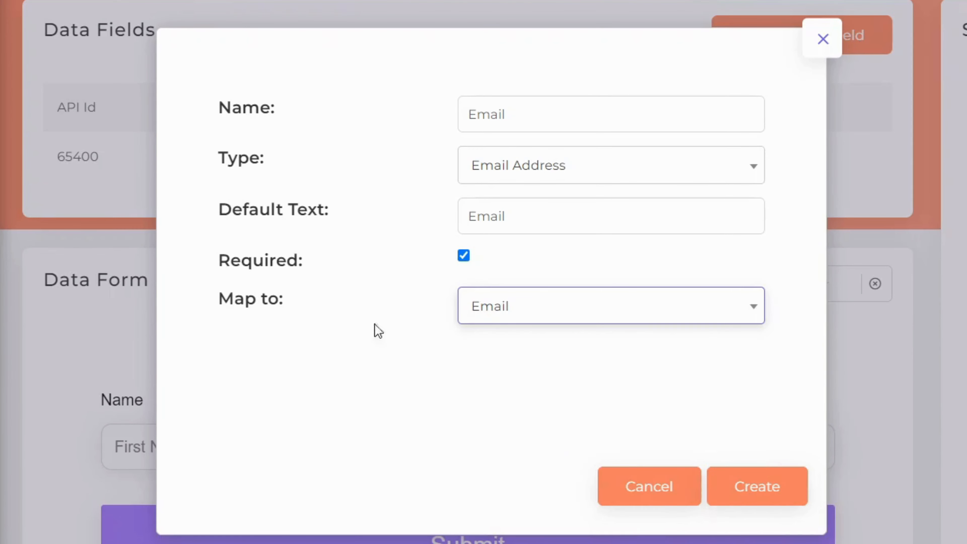
pyautogui.click(756, 484)
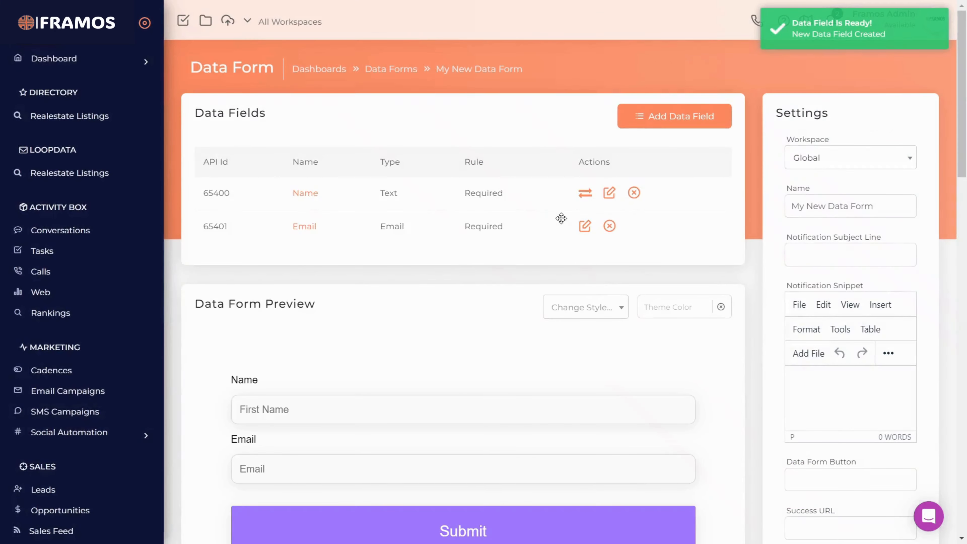
# Try reordering the data fields by moving Email above Name, and move Name back to first place.
pyautogui.moveTo(326, 234); pyautogui.dragTo(333, 181)
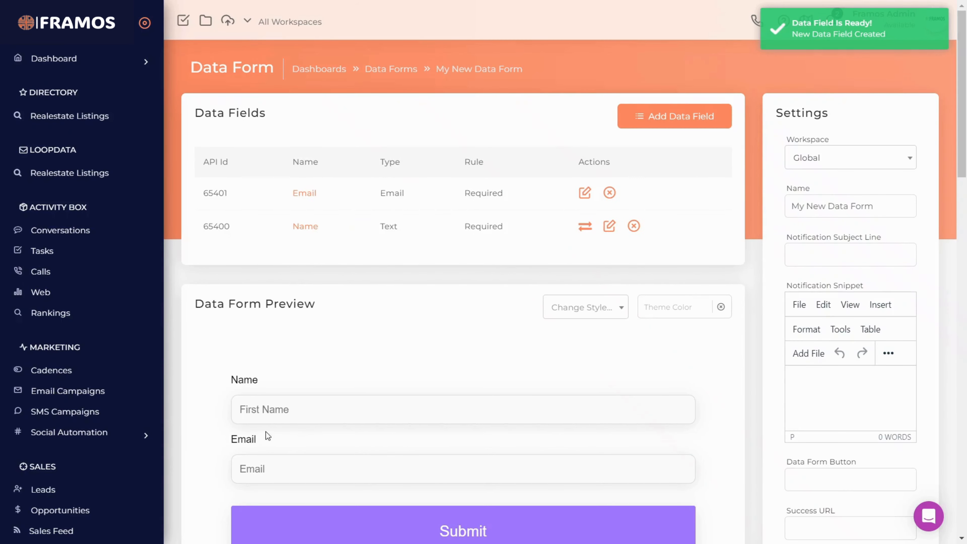
pyautogui.moveTo(334, 227); pyautogui.dragTo(335, 183)
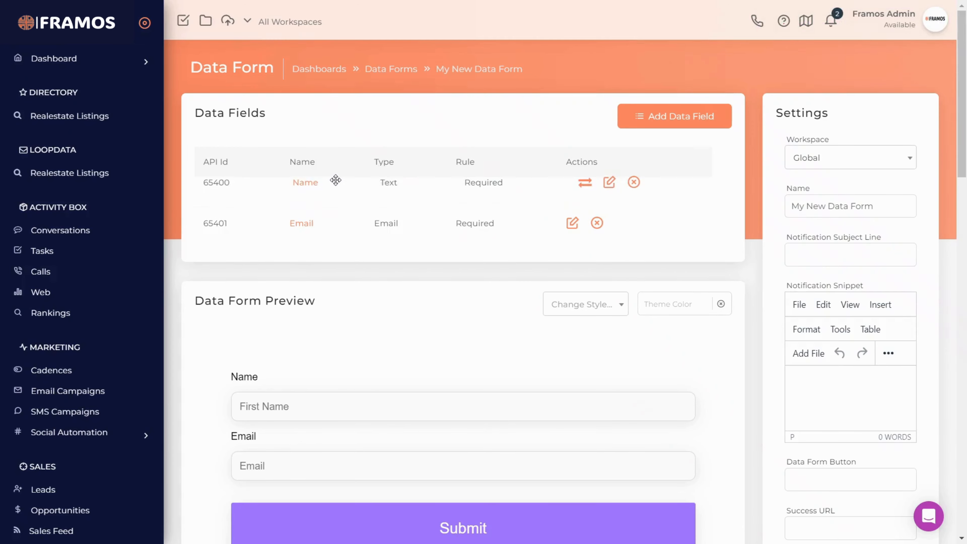
# Try the Clean, Clean Card and Clean Compact styles on the data form preview.
pyautogui.scroll(-5, 741, 366)
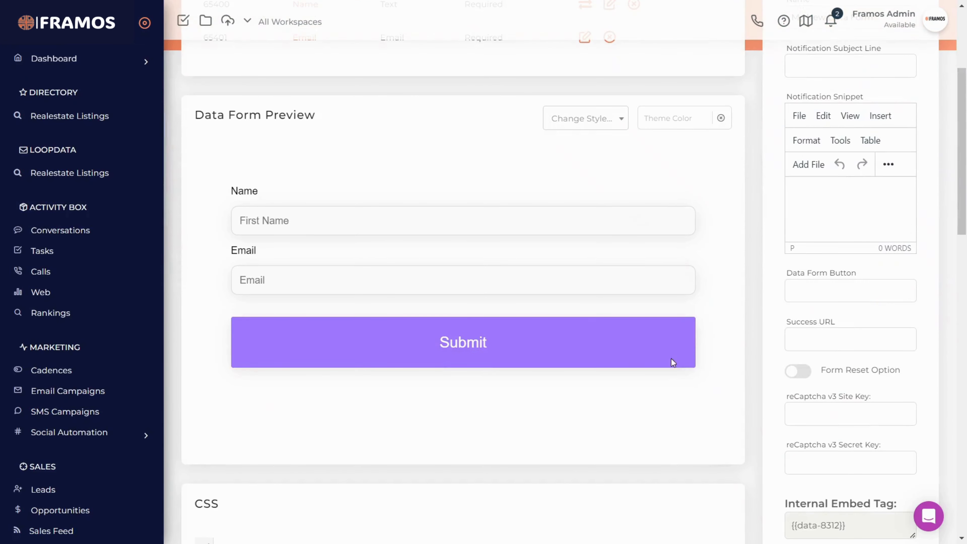
pyautogui.scroll(3, 588, 295)
pyautogui.click(598, 244)
pyautogui.scroll(-3, 480, 343)
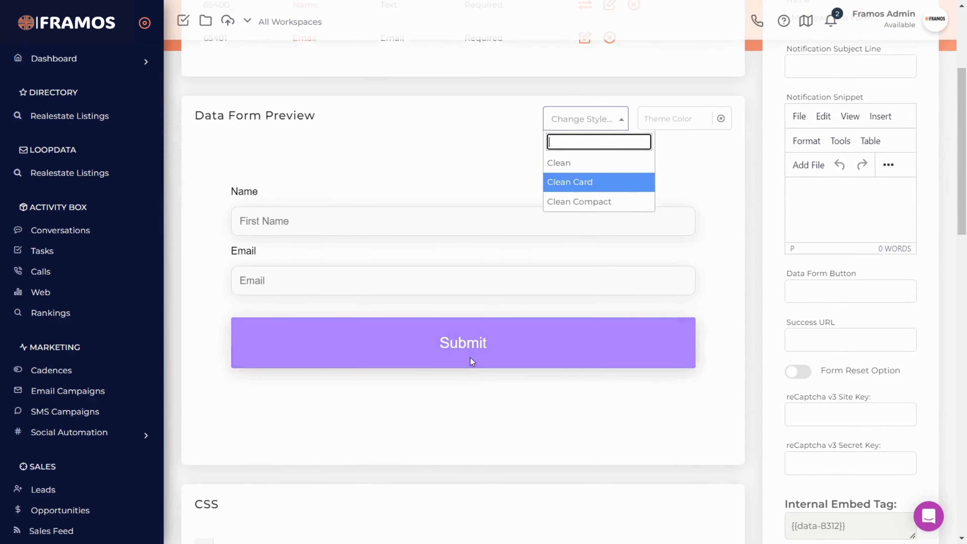
pyautogui.click(586, 164)
pyautogui.click(599, 120)
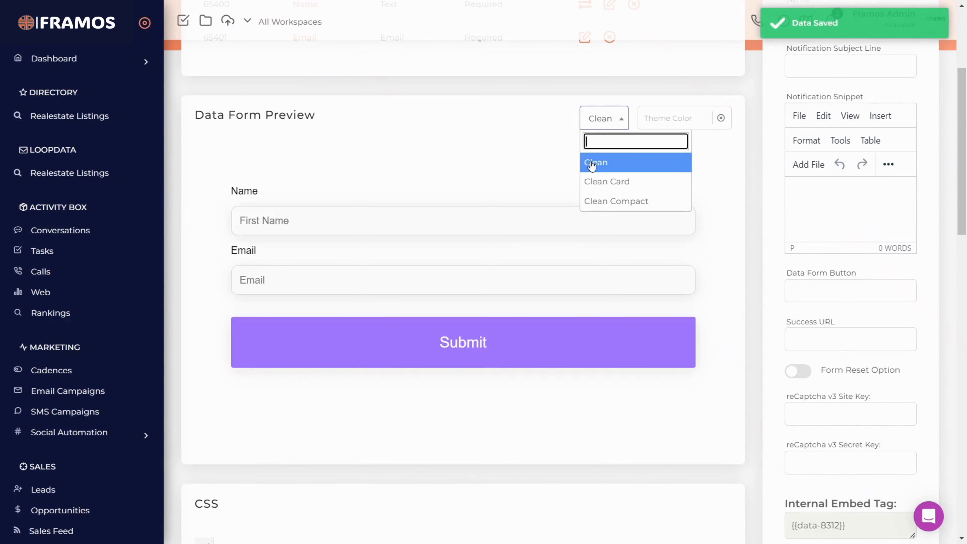
pyautogui.click(590, 177)
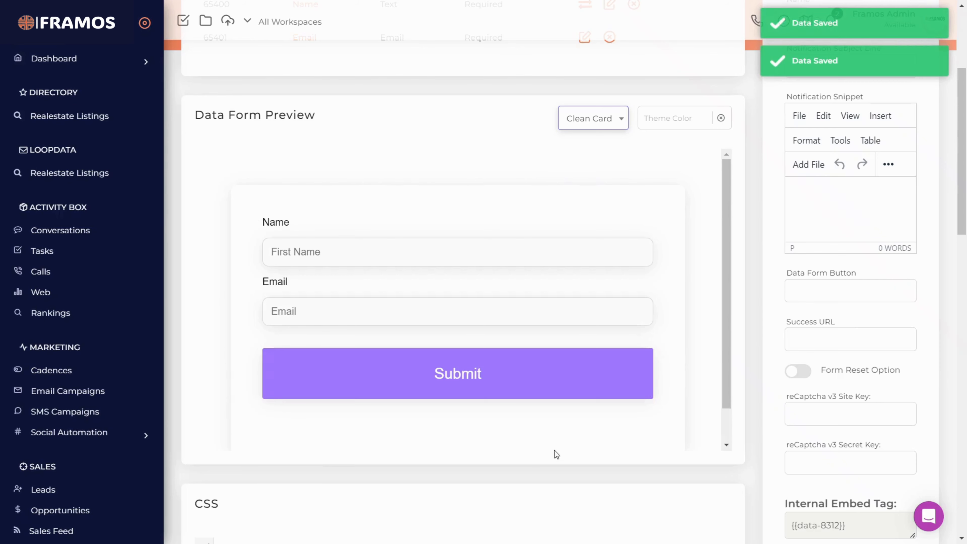
pyautogui.click(585, 135)
pyautogui.click(593, 202)
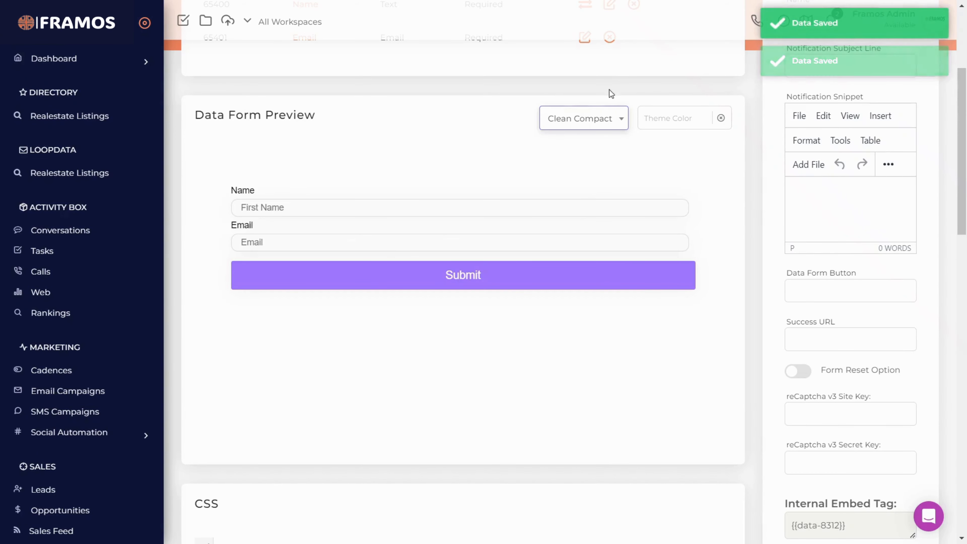
# Apply the Clean Card style to the data form preview and set its theme color to #15314E.
pyautogui.click(592, 119)
pyautogui.click(580, 182)
pyautogui.click(680, 119)
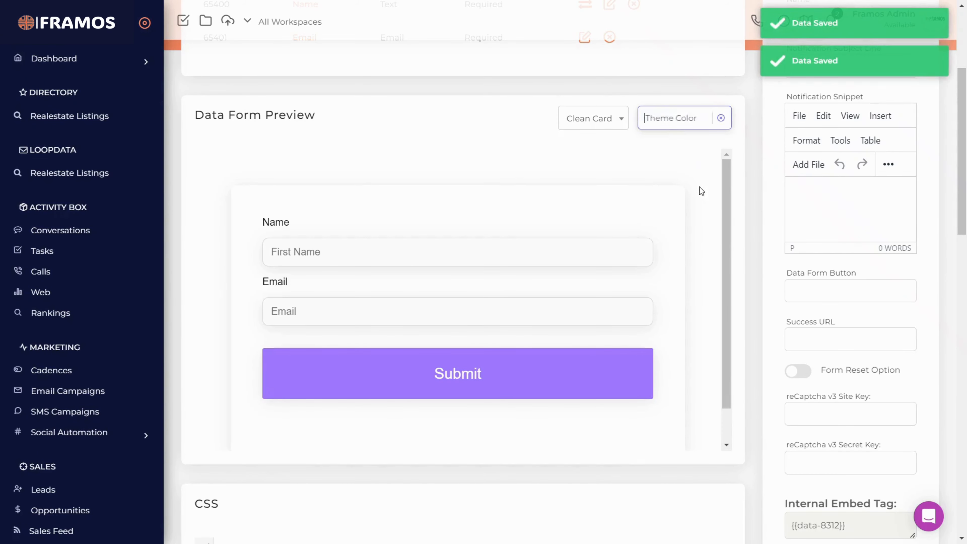
pyautogui.click(716, 154)
pyautogui.doubleClick(758, 176)
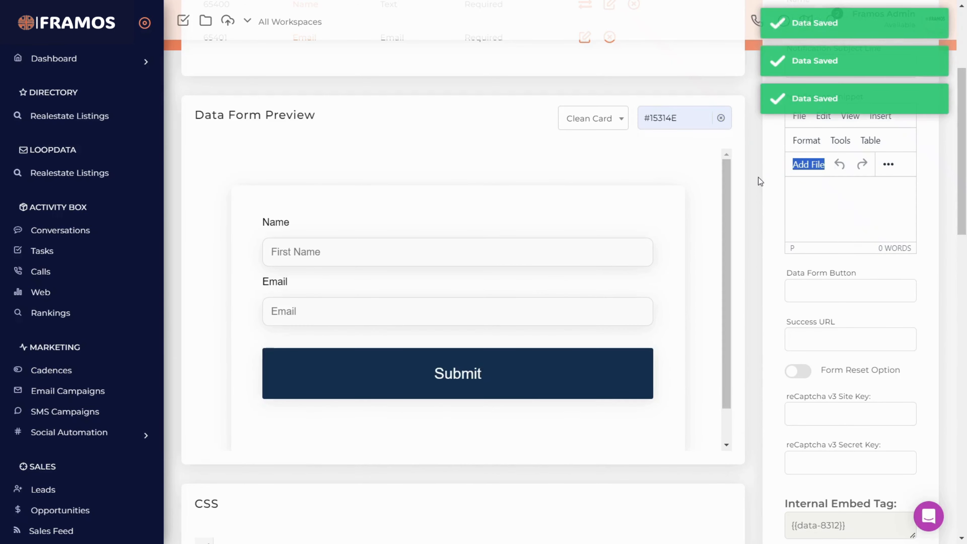
pyautogui.click(761, 271)
# Set the Data Form Button text to "Submit".
pyautogui.scroll(3, 755, 295)
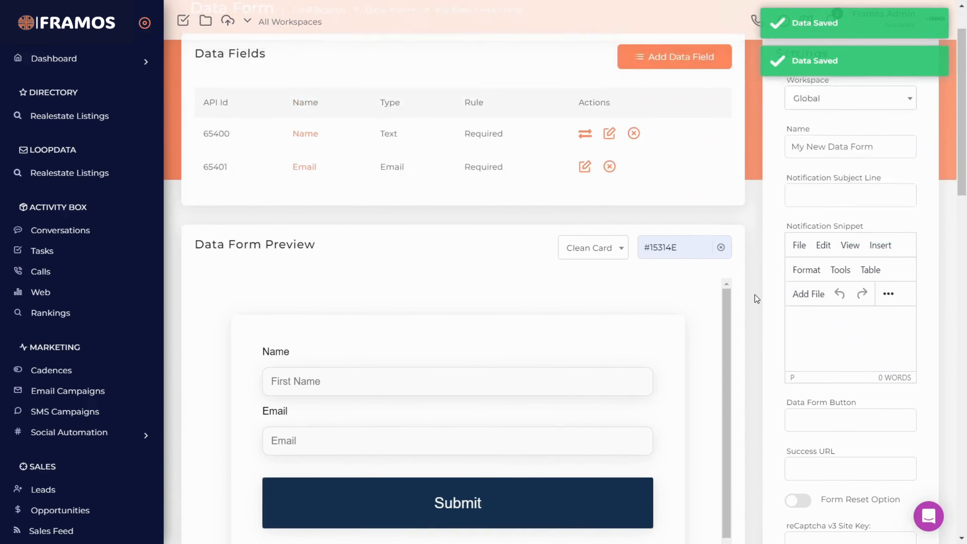
pyautogui.scroll(2, 754, 295)
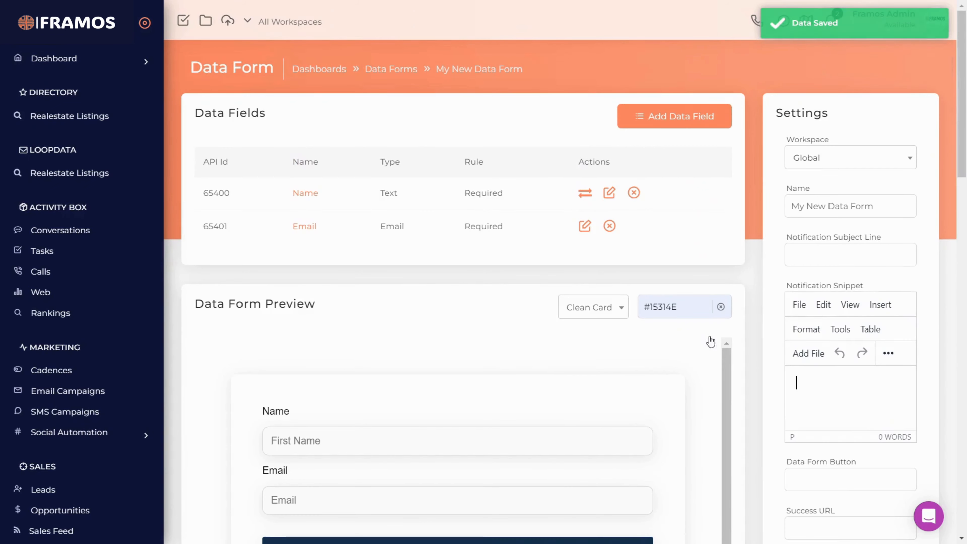
pyautogui.scroll(-4, 525, 389)
pyautogui.scroll(3, 416, 63)
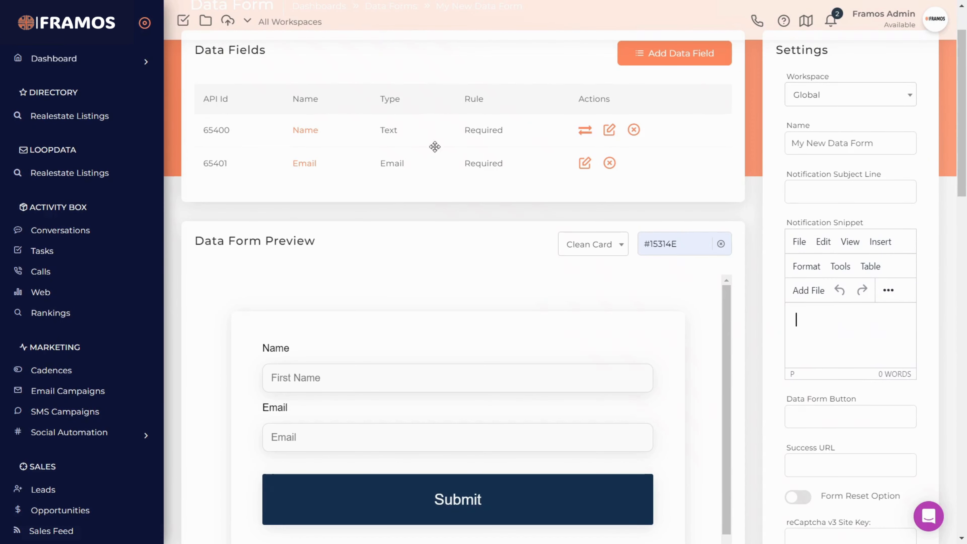
pyautogui.scroll(-3, 721, 335)
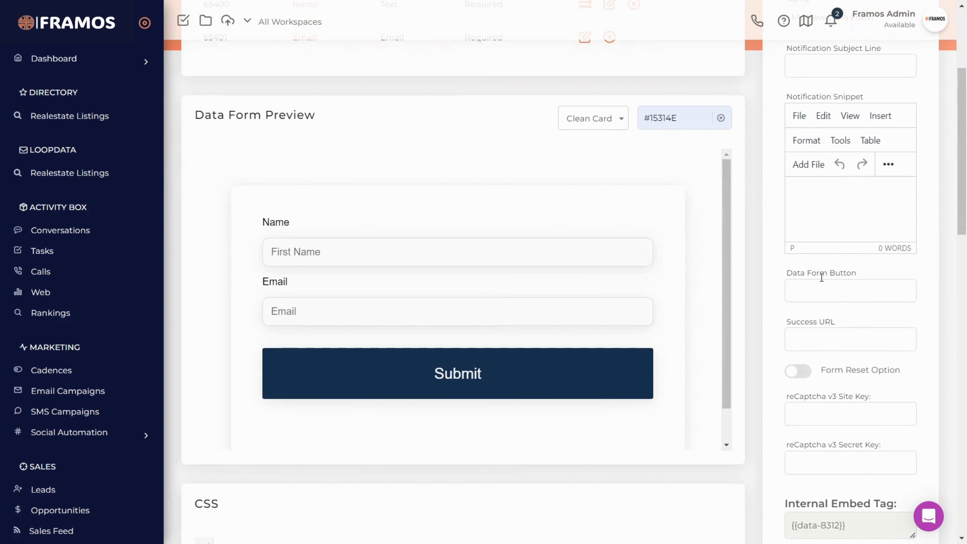
pyautogui.click(846, 286)
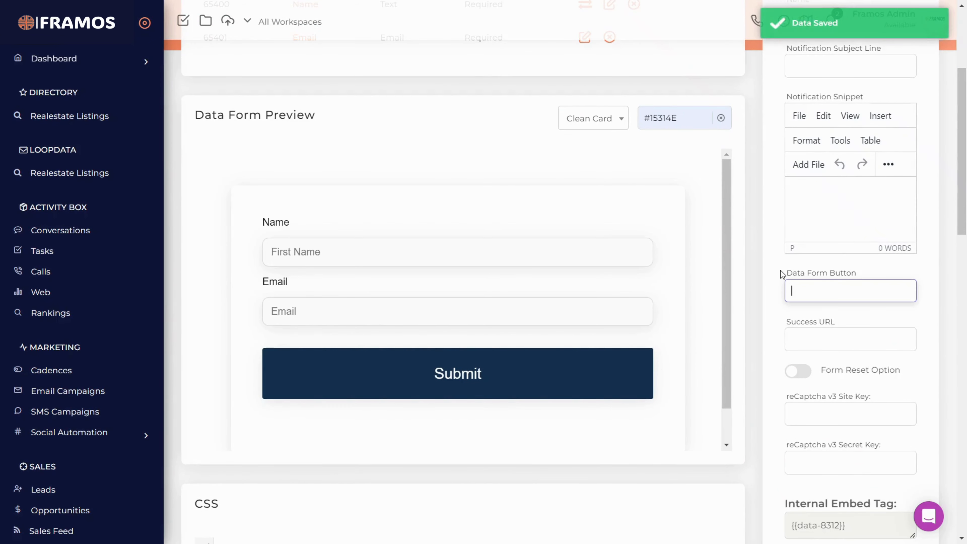
pyautogui.write('Submit')
pyautogui.click(767, 270)
# Compare the Data Form Button text with the submit button in the form preview.
pyautogui.scroll(5, 765, 278)
pyautogui.scroll(-3, 764, 284)
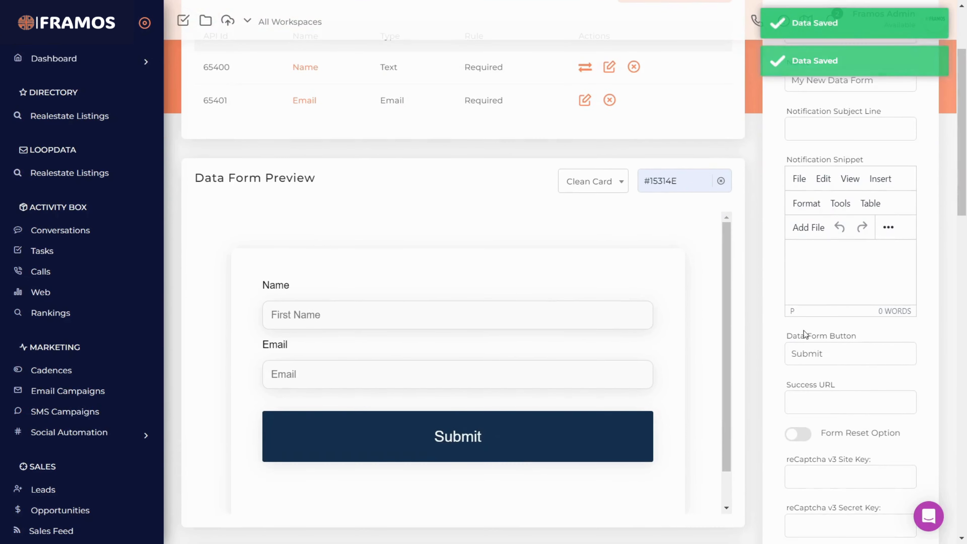
pyautogui.doubleClick(837, 355)
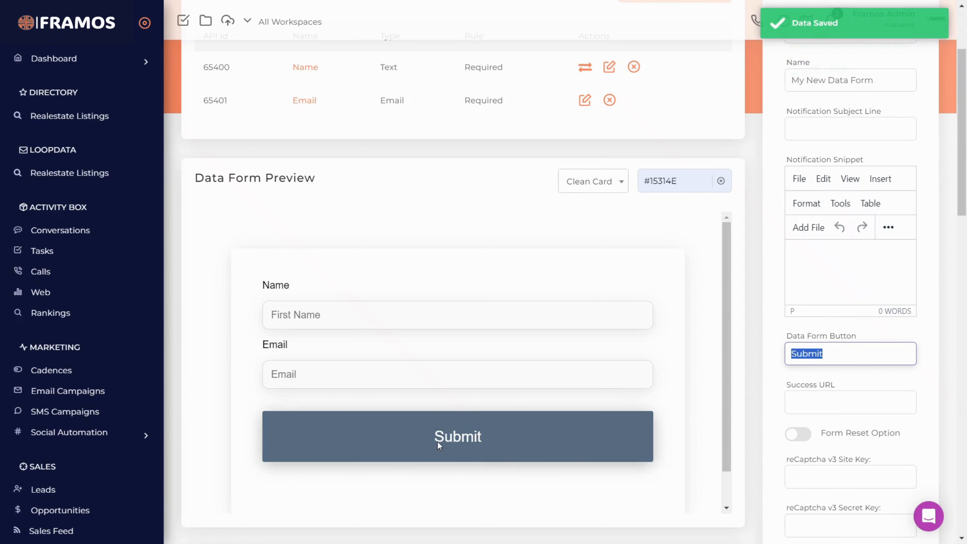
pyautogui.click(762, 336)
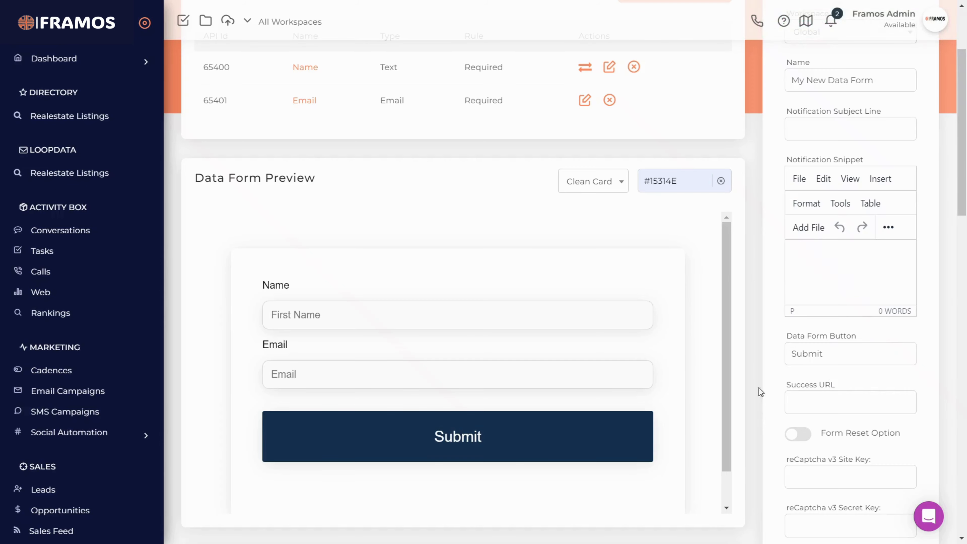
pyautogui.moveTo(836, 357); pyautogui.dragTo(779, 357)
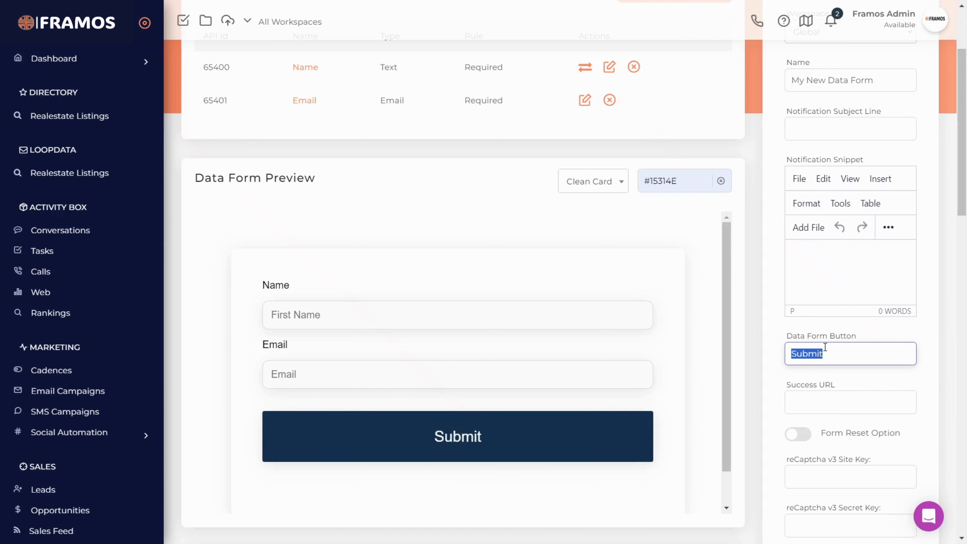
pyautogui.click(787, 358)
pyautogui.moveTo(849, 359); pyautogui.dragTo(763, 359)
pyautogui.moveTo(822, 360); pyautogui.dragTo(779, 356)
pyautogui.click(830, 357)
pyautogui.click(737, 353)
# Examine the form's Success URL, Form Reset Option and reCaptcha v3 key settings.
pyautogui.scroll(-3, 811, 305)
pyautogui.click(808, 279)
pyautogui.scroll(2, 742, 377)
pyautogui.scroll(-4, 762, 371)
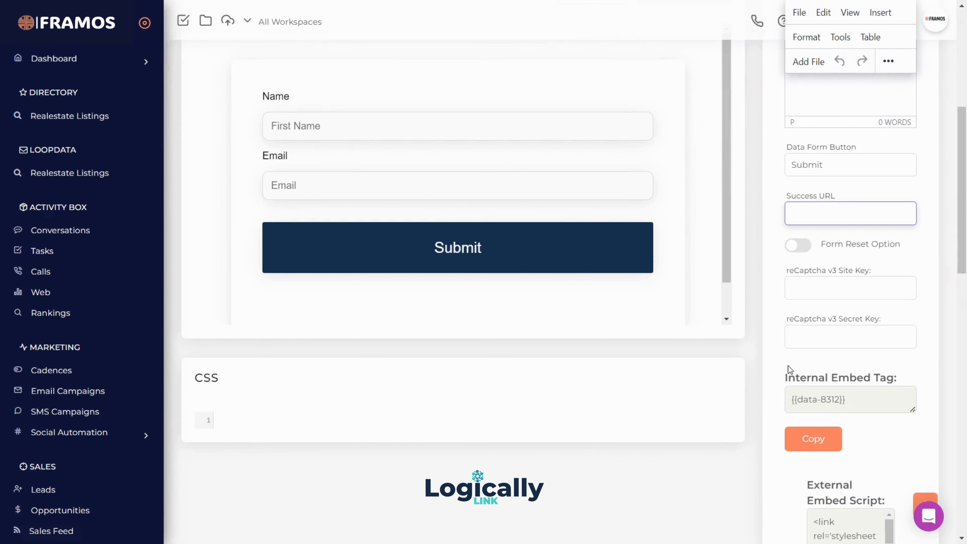
pyautogui.scroll(-3, 793, 319)
pyautogui.scroll(5, 737, 330)
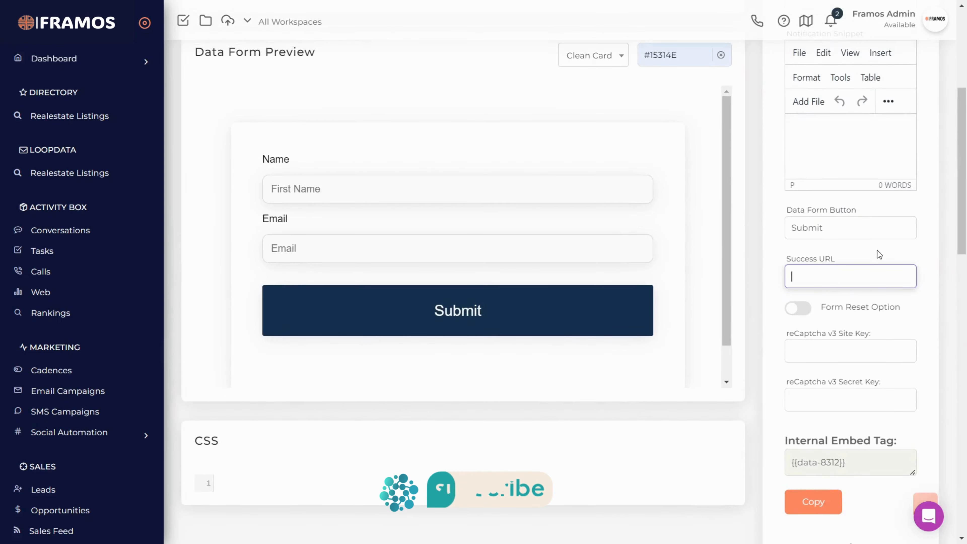
pyautogui.scroll(-2, 760, 354)
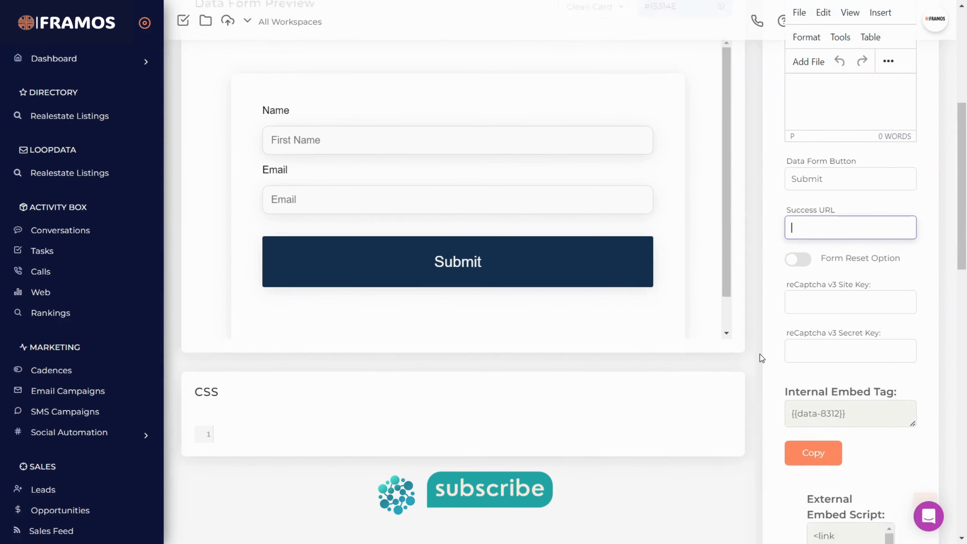
pyautogui.click(841, 285)
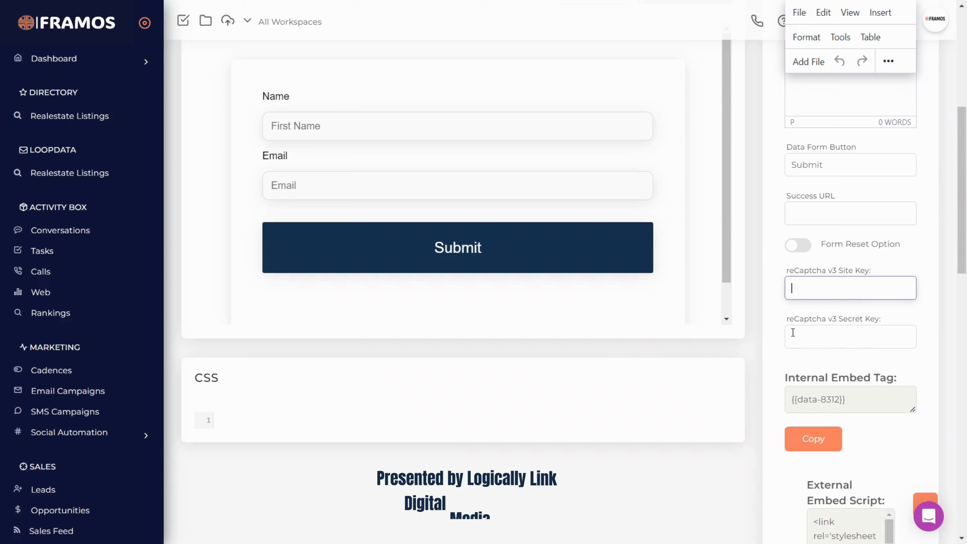
pyautogui.click(770, 304)
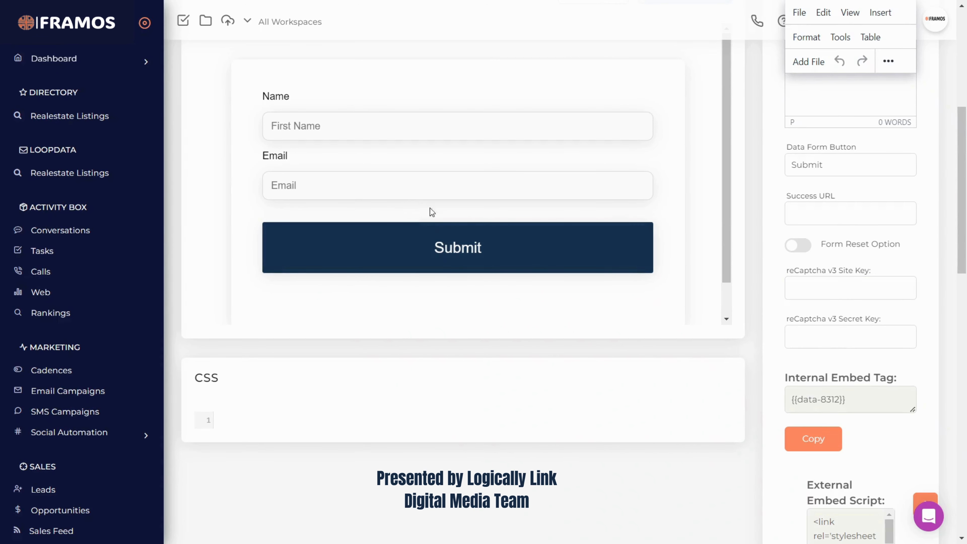
# Examine the form's Internal Embed Tag, External Embed Script and Role Access settings.
pyautogui.scroll(-2, 714, 340)
pyautogui.scroll(-8, 714, 341)
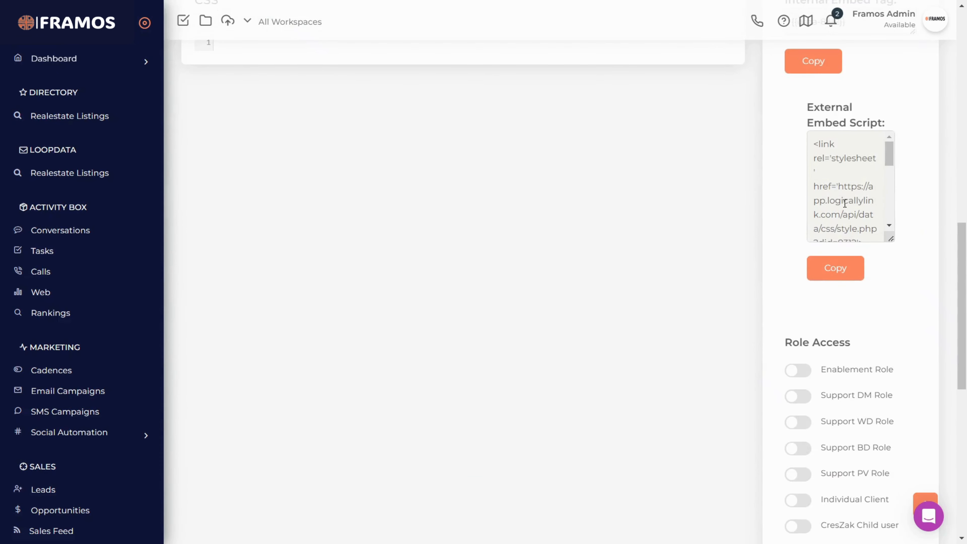
pyautogui.scroll(5, 842, 278)
pyautogui.click(870, 209)
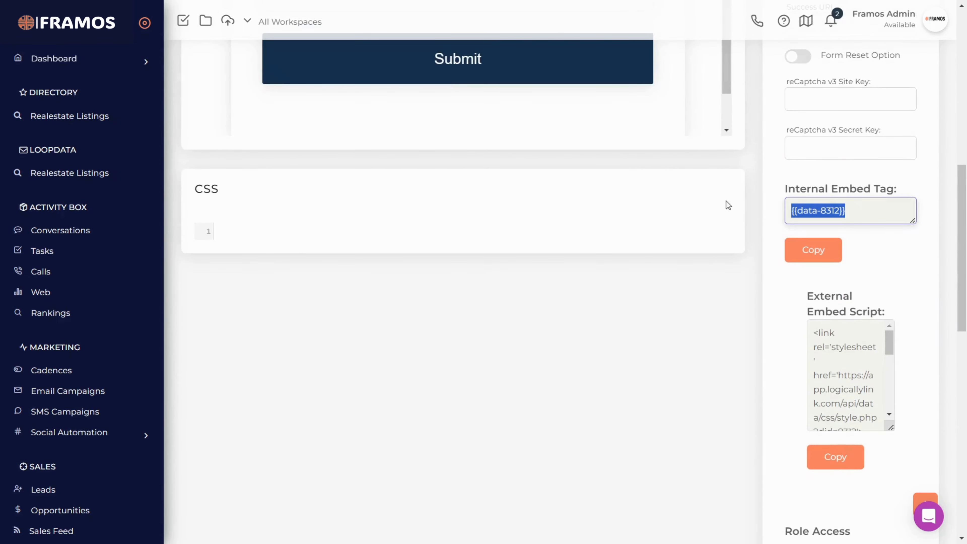
pyautogui.scroll(-4, 712, 339)
pyautogui.scroll(4, 715, 334)
pyautogui.click(736, 289)
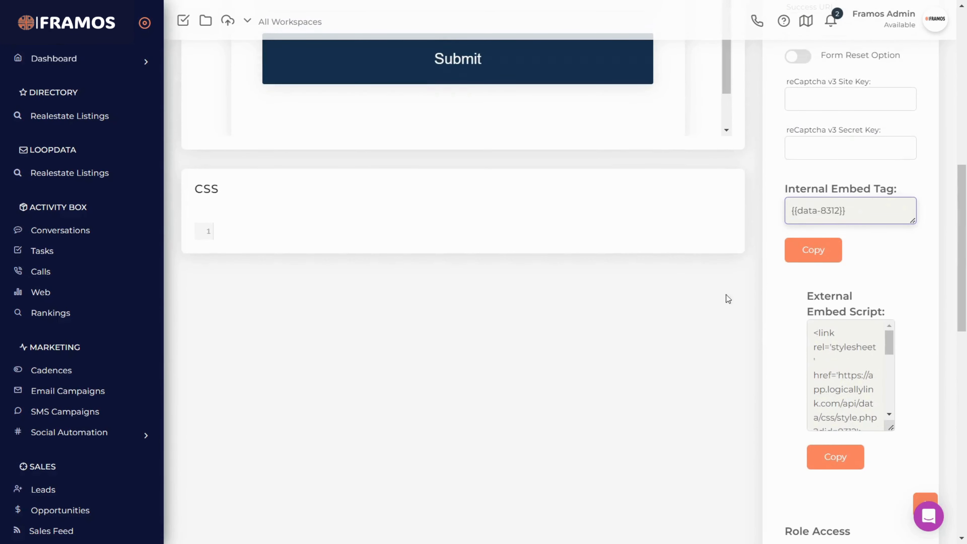
pyautogui.scroll(12, 727, 308)
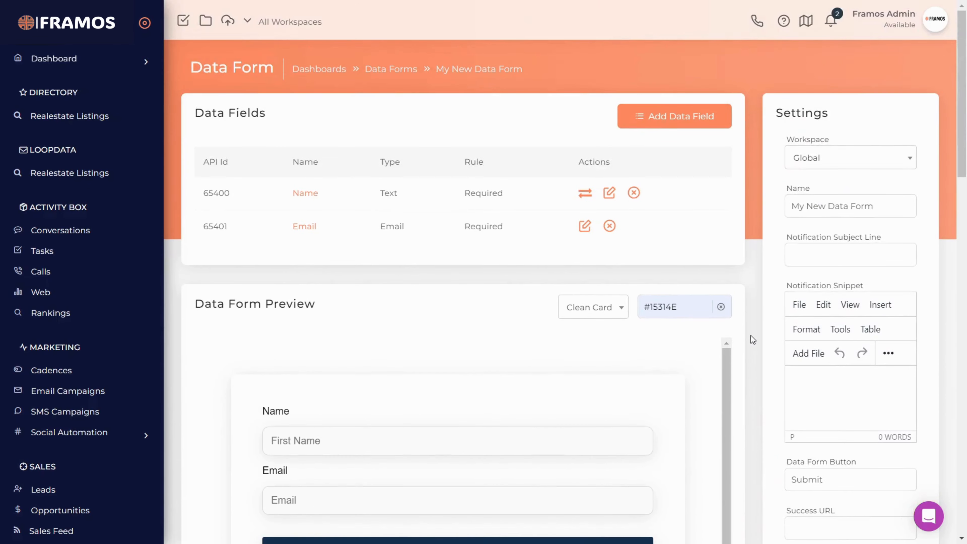
# Set the form's Notification Subject Line to "Success!".
pyautogui.click(841, 255)
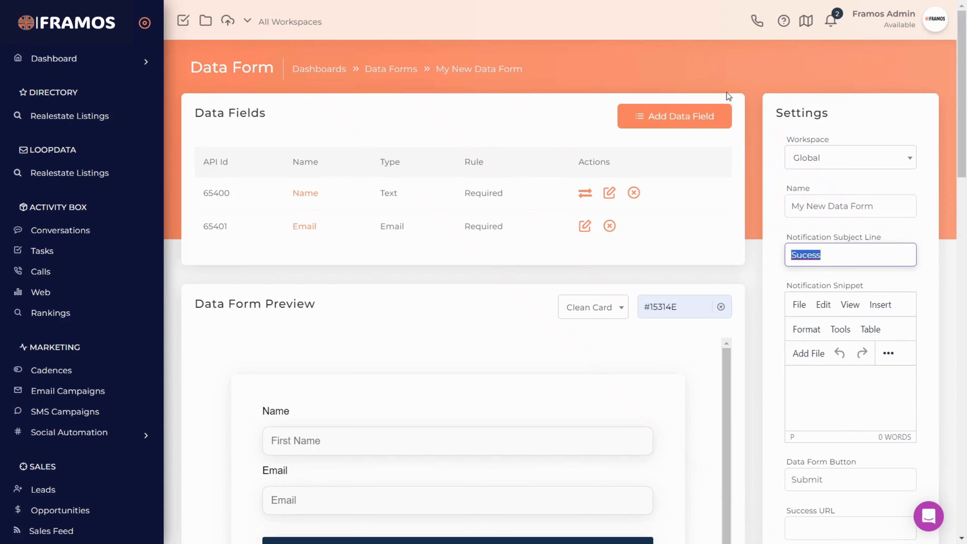
pyautogui.write('Success!')
pyautogui.click(866, 224)
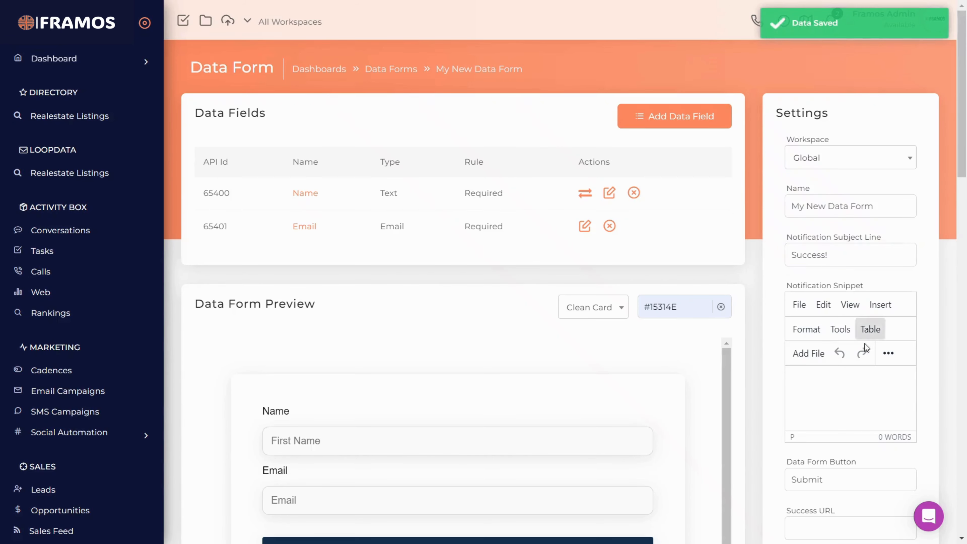
# Copy the notification subject line into the Notification Snippet and complete it as "Success! We have gotten your Form!".
pyautogui.hotkey('ctrl', 'a')
pyautogui.hotkey('ctrl', 'c')
pyautogui.click(841, 376)
pyautogui.hotkey('ctrl', 'v')
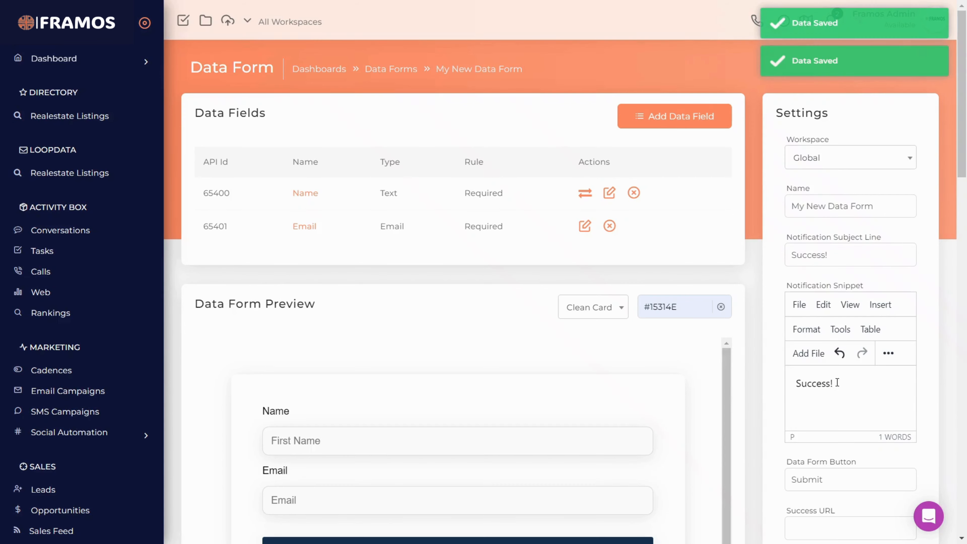
pyautogui.write('We have gotten')
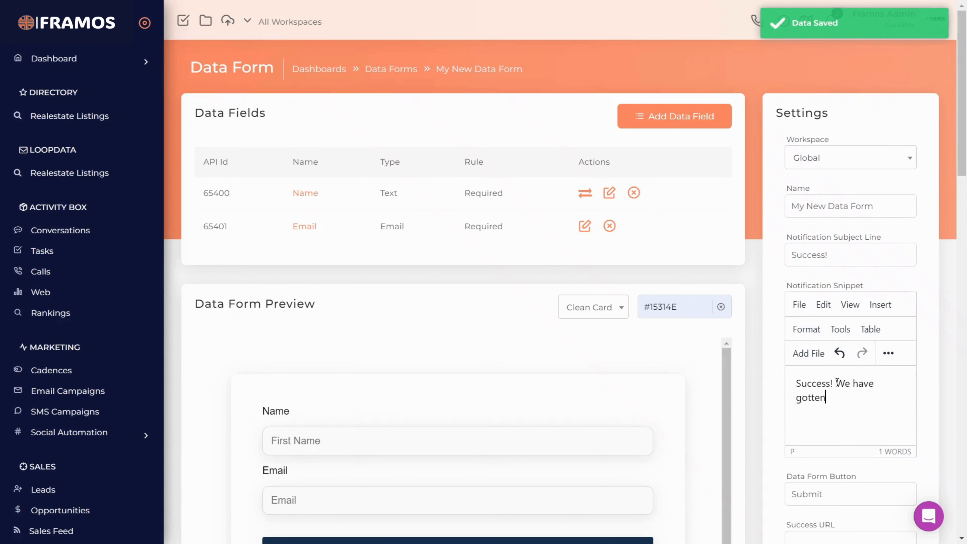
pyautogui.write(' your Form!')
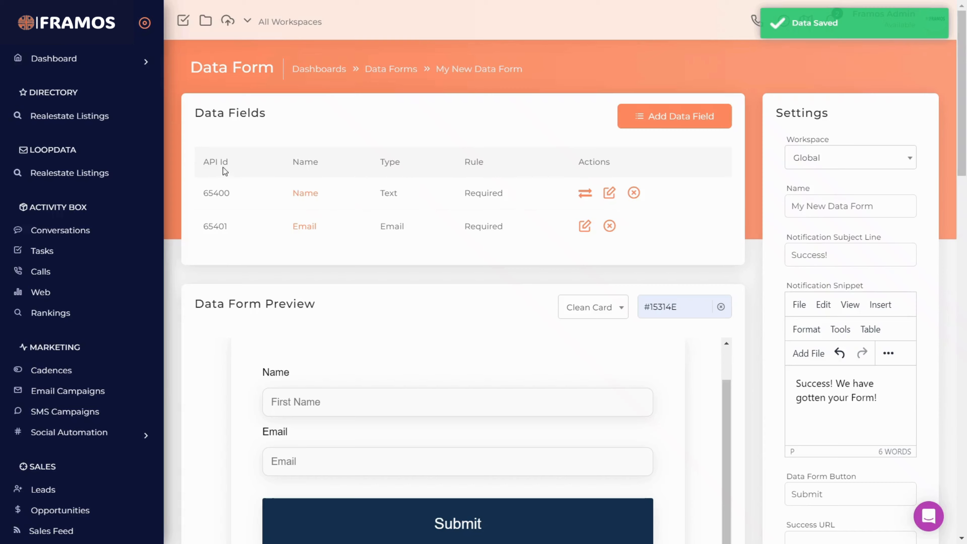
# Open the Name data field's settings and review its label, footnote, default text, required and mapping options.
pyautogui.click(305, 193)
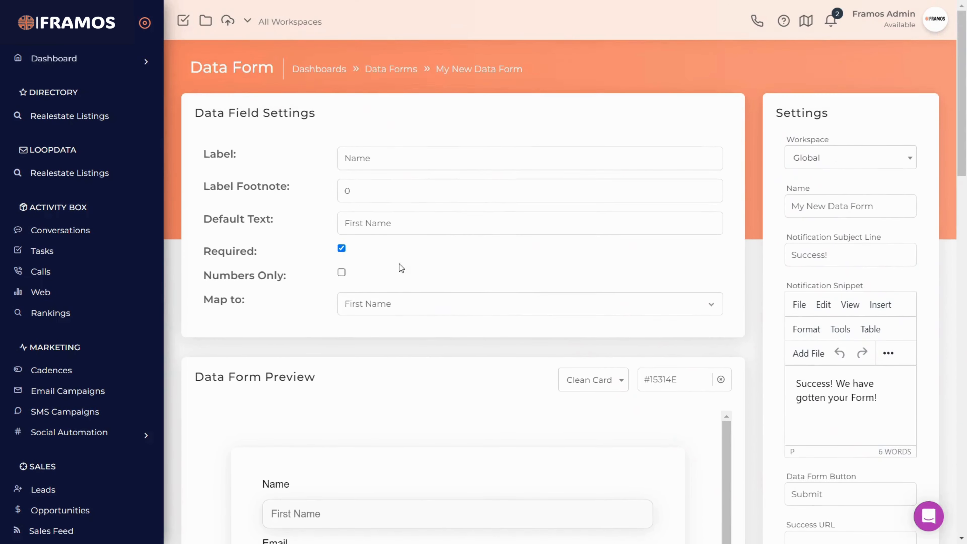
pyautogui.scroll(-3, 769, 379)
pyautogui.scroll(3, 769, 380)
pyautogui.click(352, 158)
pyautogui.click(367, 188)
pyautogui.click(372, 223)
pyautogui.click(387, 268)
pyautogui.scroll(-8, 890, 344)
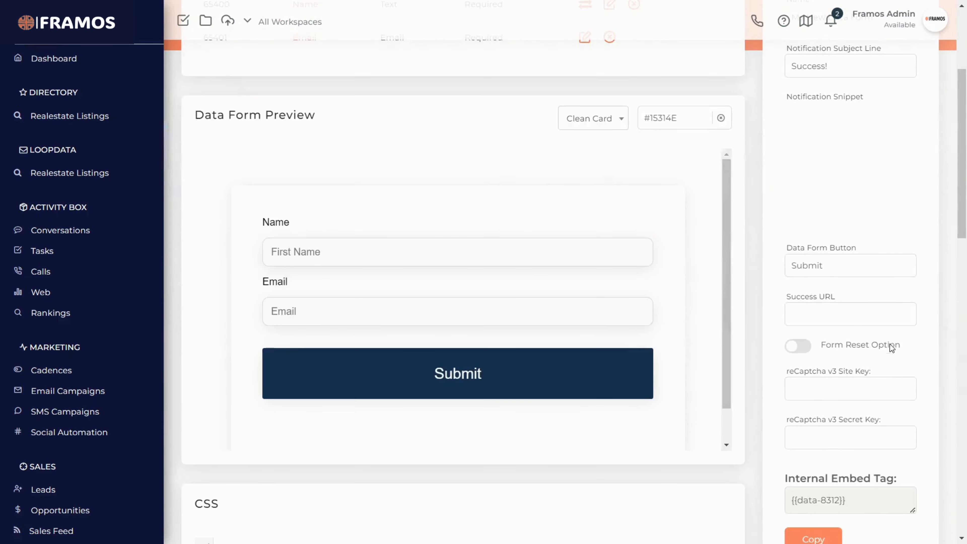
pyautogui.scroll(-5, 788, 375)
pyautogui.scroll(2, 788, 375)
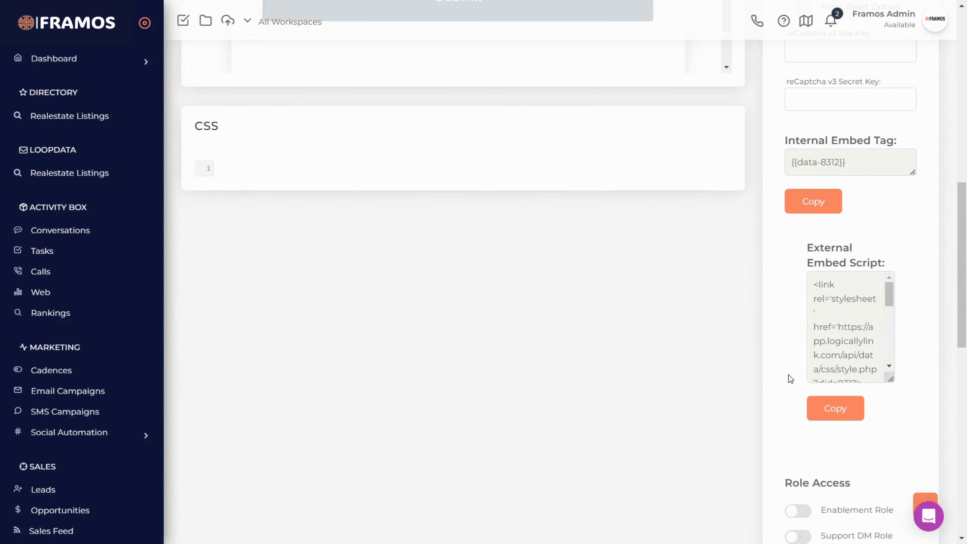
pyautogui.scroll(-5, 849, 345)
pyautogui.scroll(10, 796, 375)
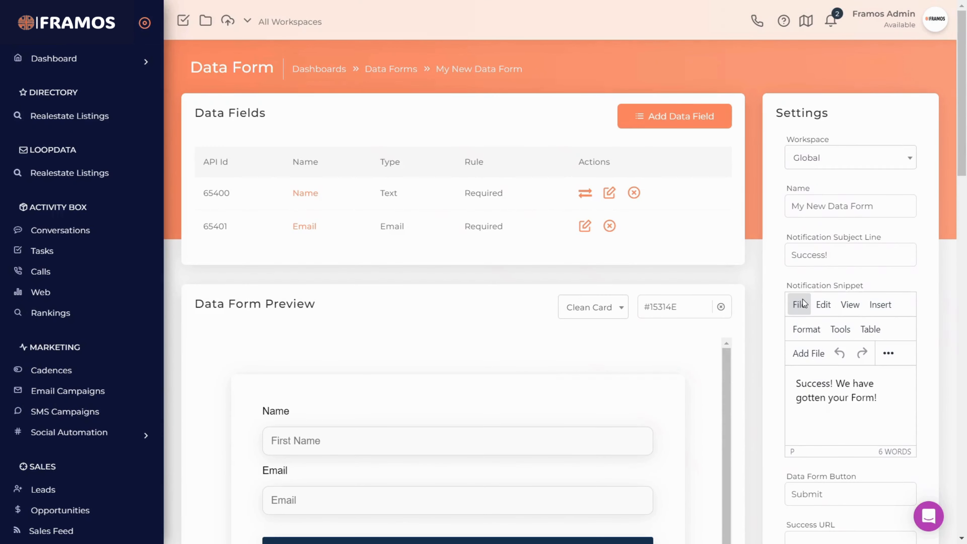
# Open the Data Fields page from the data templates.
pyautogui.scroll(-12, 113, 235)
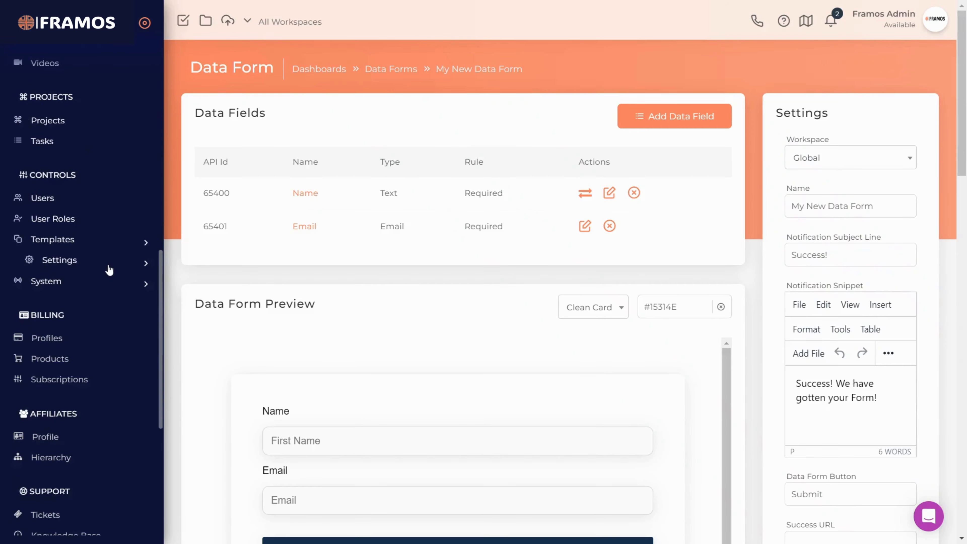
pyautogui.click(98, 243)
pyautogui.scroll(-2, 86, 309)
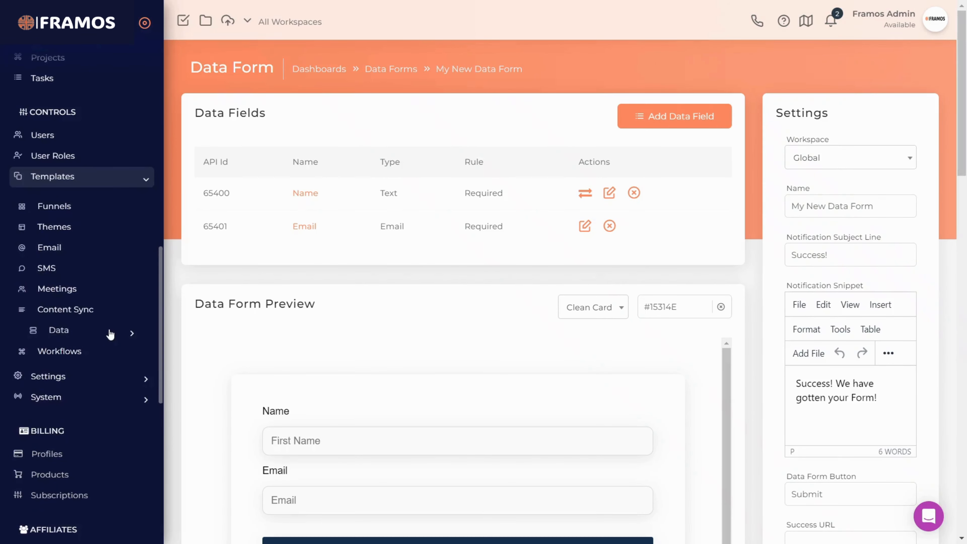
pyautogui.click(129, 332)
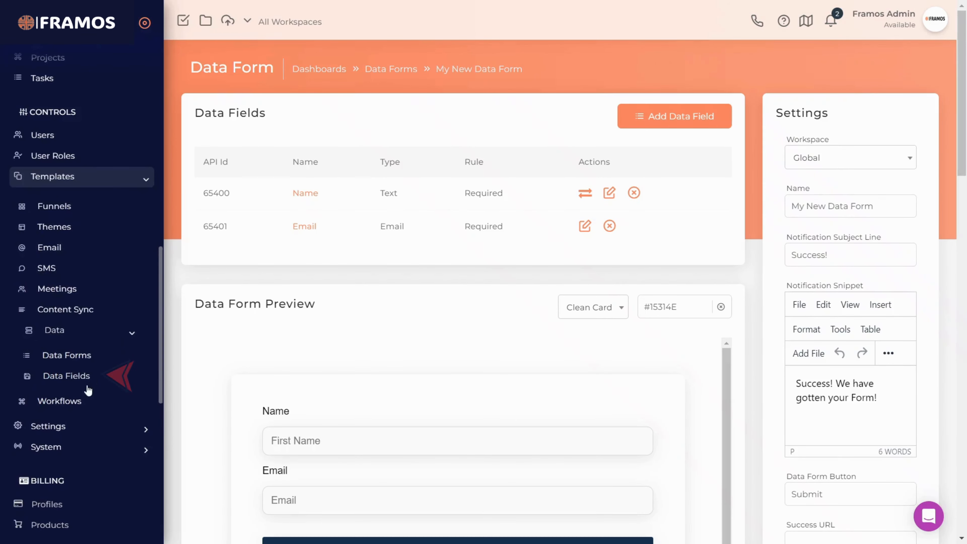
pyautogui.click(78, 376)
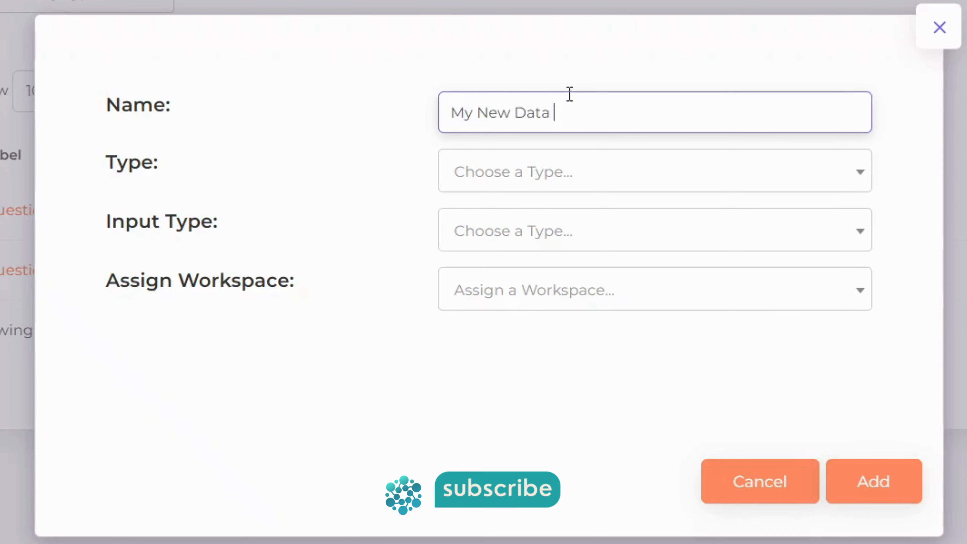
# Name the new data field "My New Data Field" and set its type to User Info.
pyautogui.write('ield')
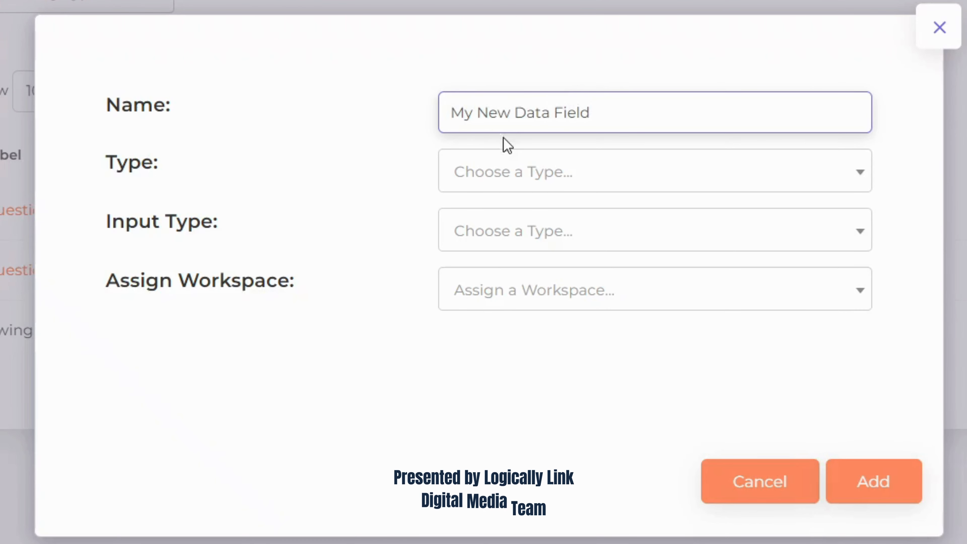
pyautogui.click(491, 172)
pyautogui.scroll(-3, 582, 343)
pyautogui.scroll(3, 552, 297)
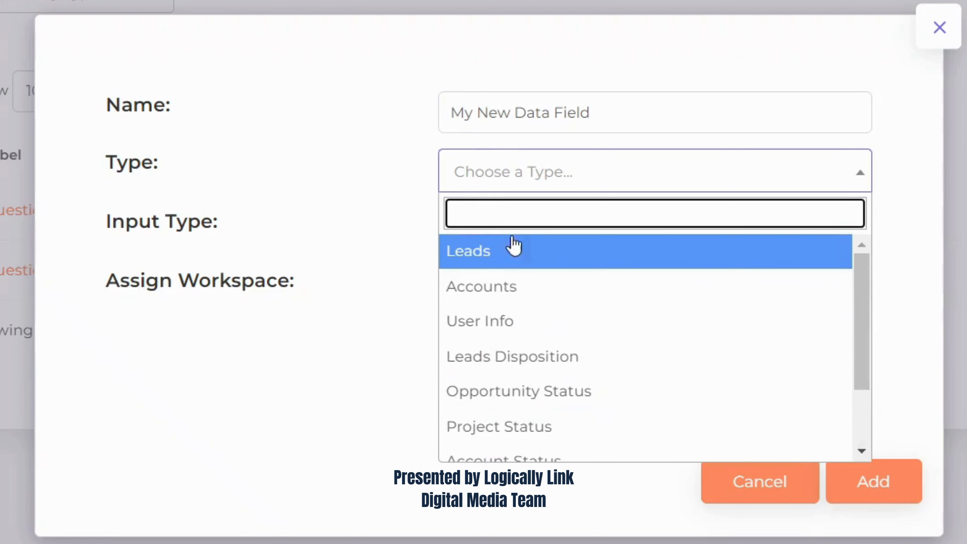
pyautogui.click(508, 324)
# Set the new data field's input type to Text Area and add the field without assigning a workspace.
pyautogui.click(517, 234)
pyautogui.scroll(-2, 519, 397)
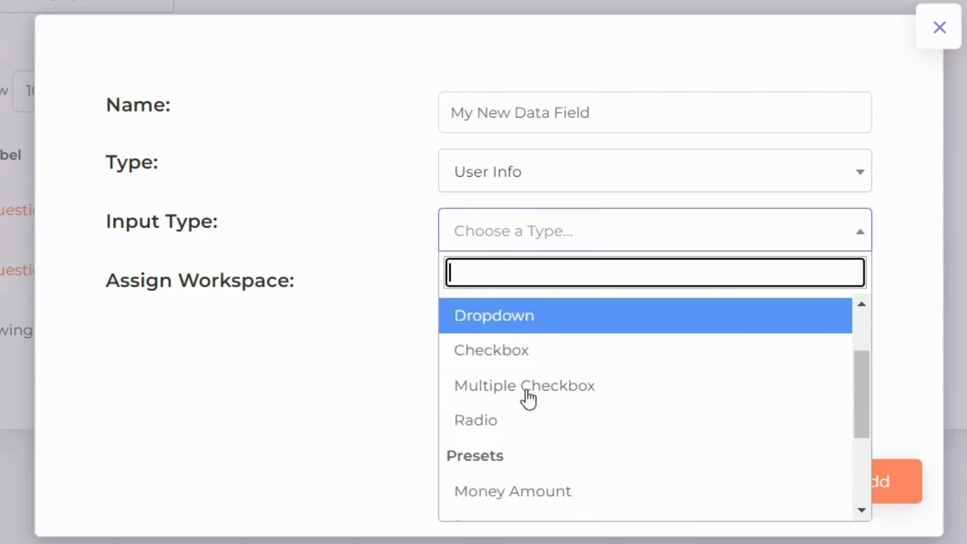
pyautogui.scroll(2, 503, 384)
pyautogui.click(489, 379)
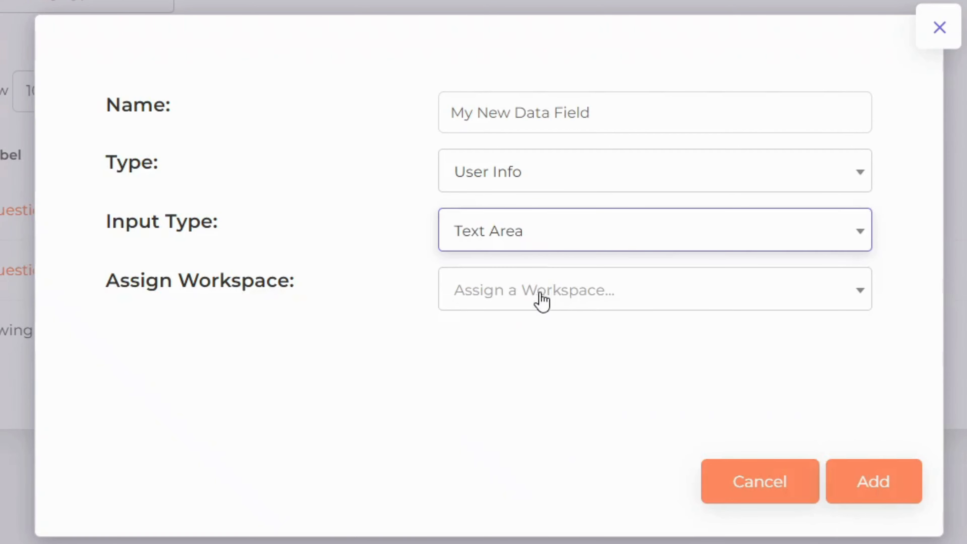
pyautogui.click(874, 482)
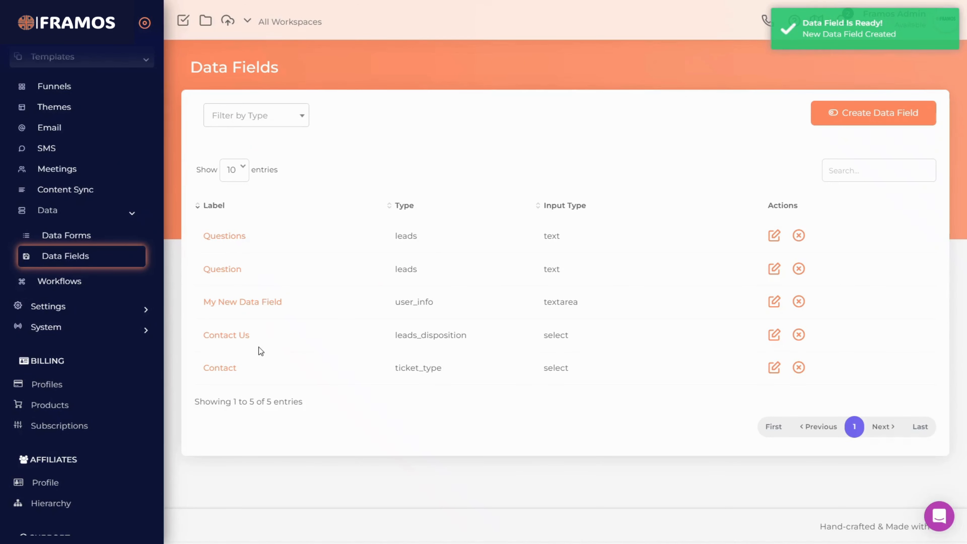
# Open My New Data Field for editing and look over its settings.
pyautogui.click(773, 303)
pyautogui.scroll(-5, 728, 330)
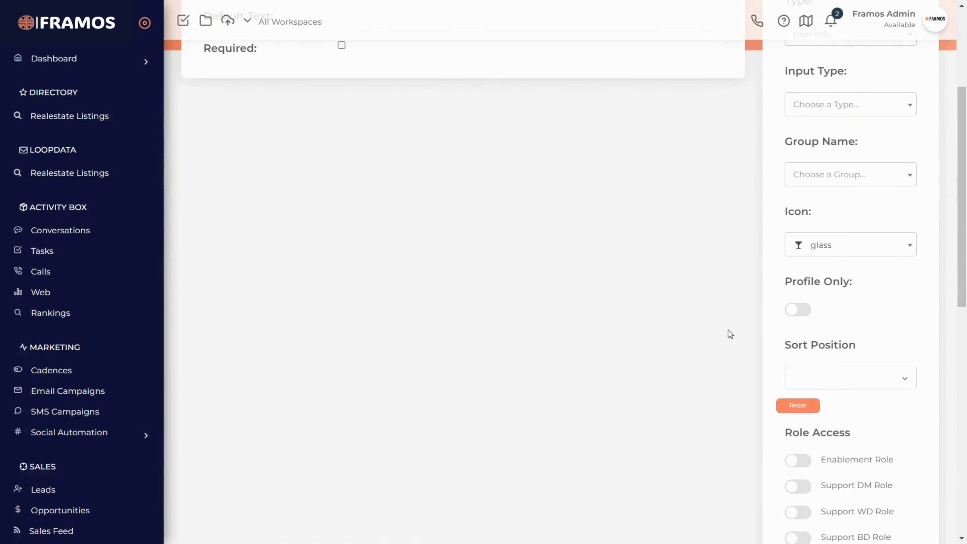
pyautogui.scroll(5, 748, 340)
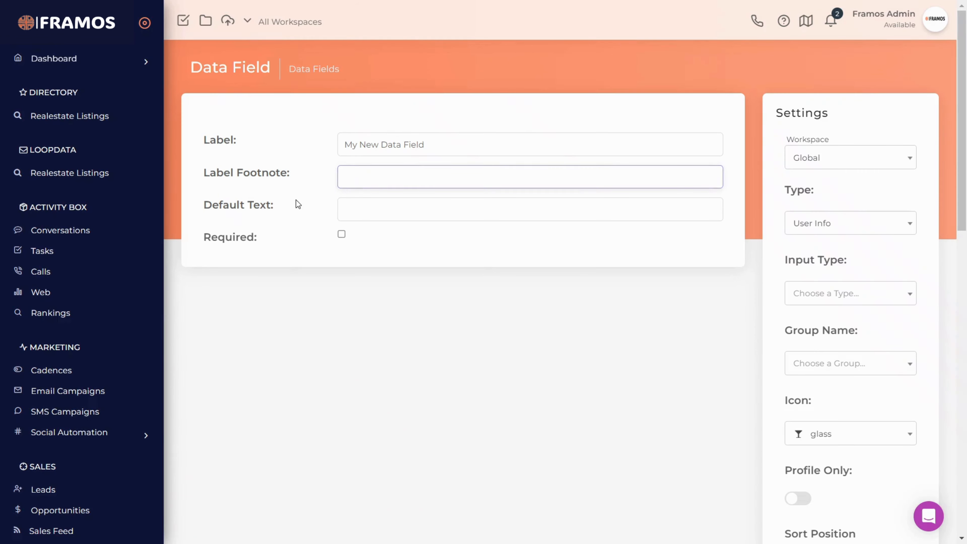
# Copy the label "My New Data Field" into the Default Text and mark the field as required.
pyautogui.click(366, 200)
pyautogui.moveTo(445, 148); pyautogui.dragTo(355, 156)
pyautogui.hotkey('ctrl', 'c')
pyautogui.click(371, 209)
pyautogui.hotkey('ctrl', 'v')
pyautogui.click(342, 234)
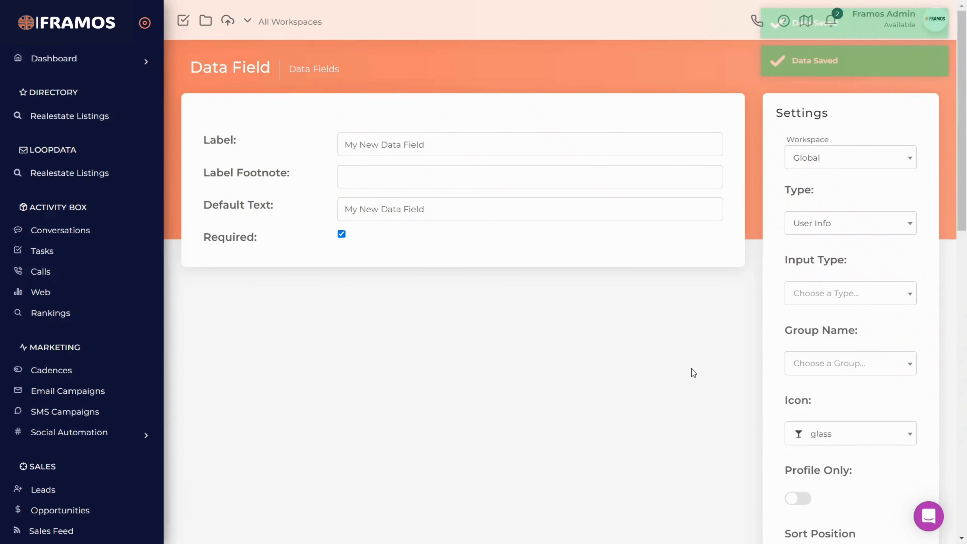
# Try to set the data field's icon to star.
pyautogui.click(854, 434)
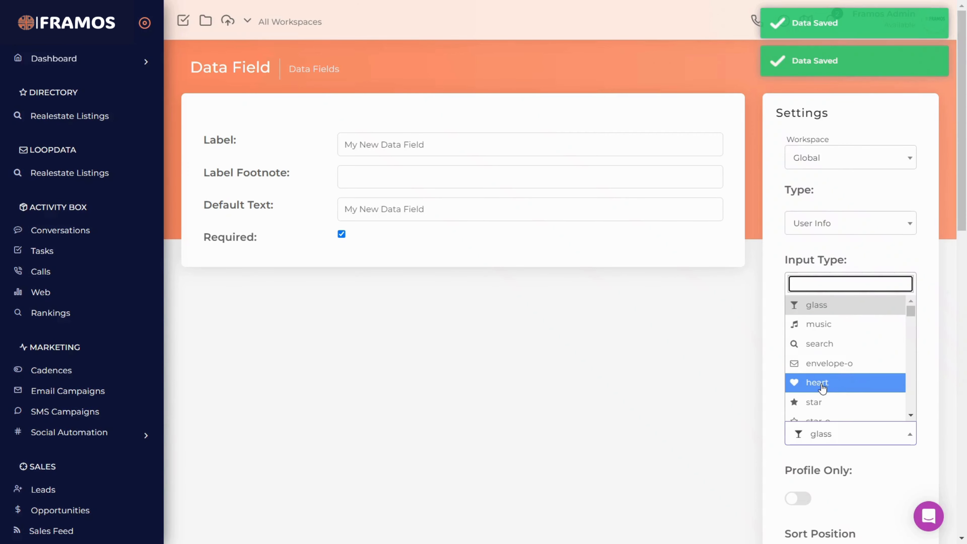
pyautogui.scroll(-3, 837, 384)
pyautogui.scroll(2, 831, 384)
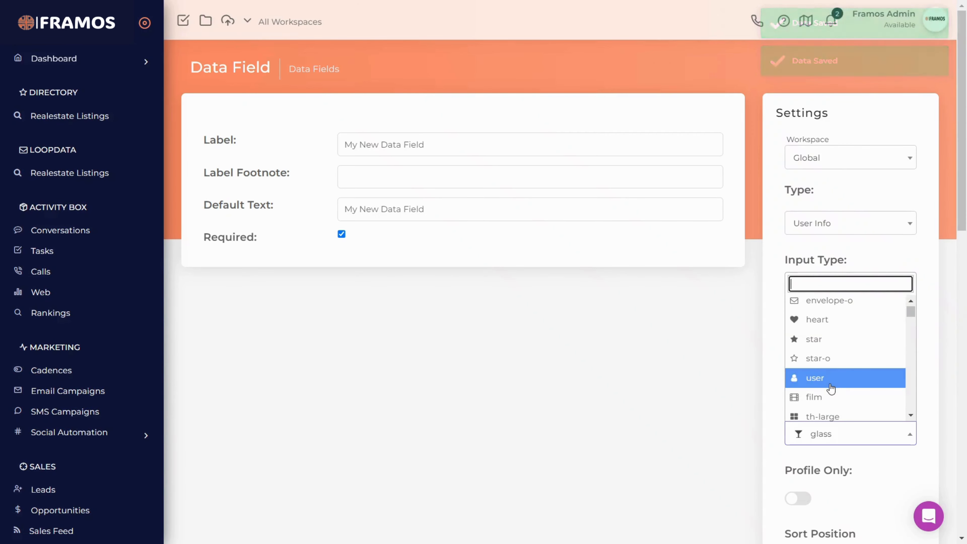
pyautogui.click(815, 339)
# Browse the available icons and set the data field's icon back to glass.
pyautogui.scroll(-8, 852, 377)
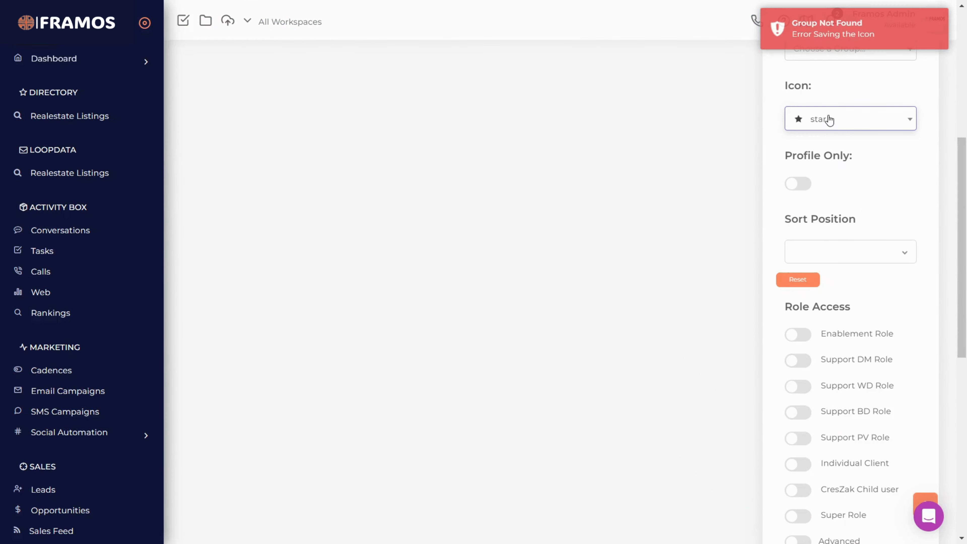
pyautogui.click(829, 120)
pyautogui.scroll(-15, 843, 242)
pyautogui.scroll(-20, 849, 244)
pyautogui.scroll(-20, 852, 249)
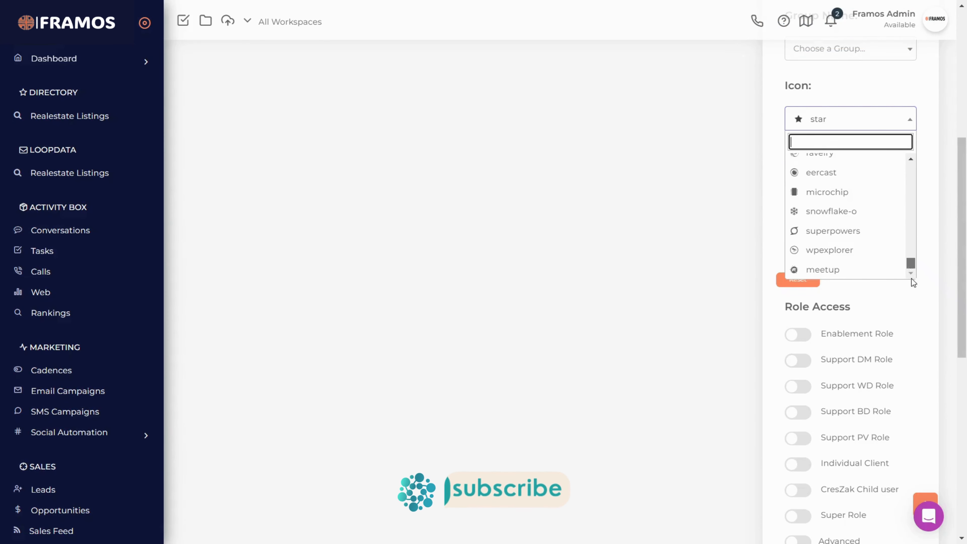
pyautogui.moveTo(911, 279); pyautogui.dragTo(915, 147)
pyautogui.click(868, 161)
pyautogui.scroll(3, 740, 228)
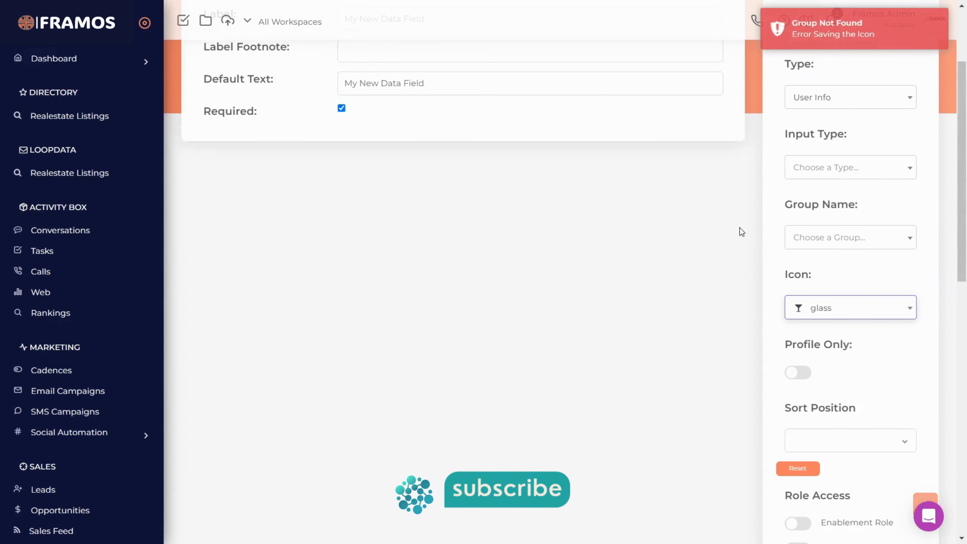
# Set the Input Type in the data field's settings to Text Area.
pyautogui.scroll(3, 739, 247)
pyautogui.scroll(-3, 736, 266)
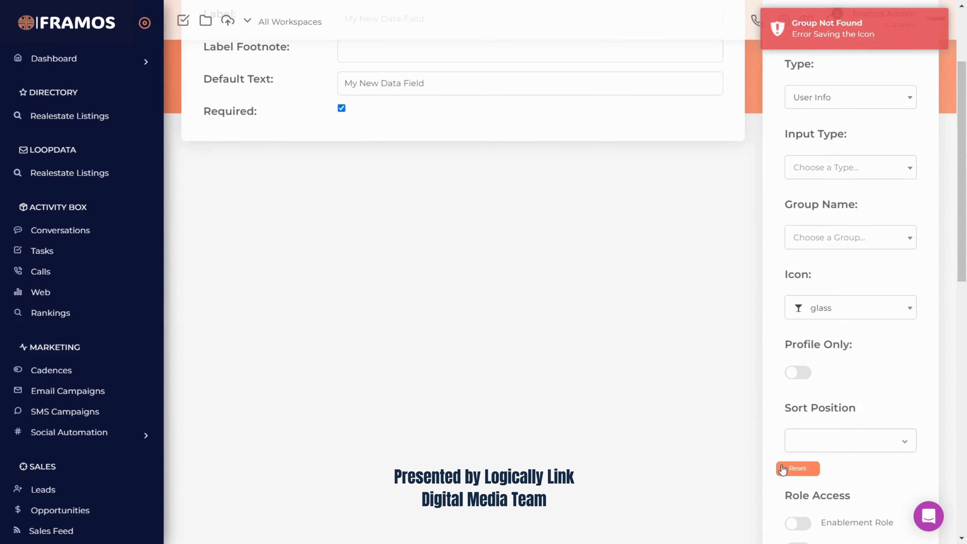
pyautogui.scroll(3, 783, 470)
pyautogui.click(828, 296)
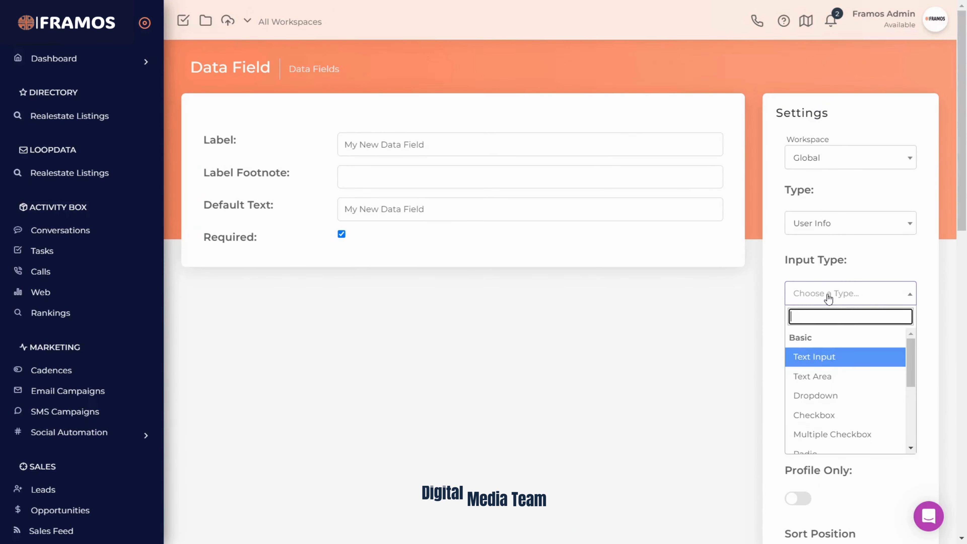
pyautogui.click(776, 279)
pyautogui.click(855, 297)
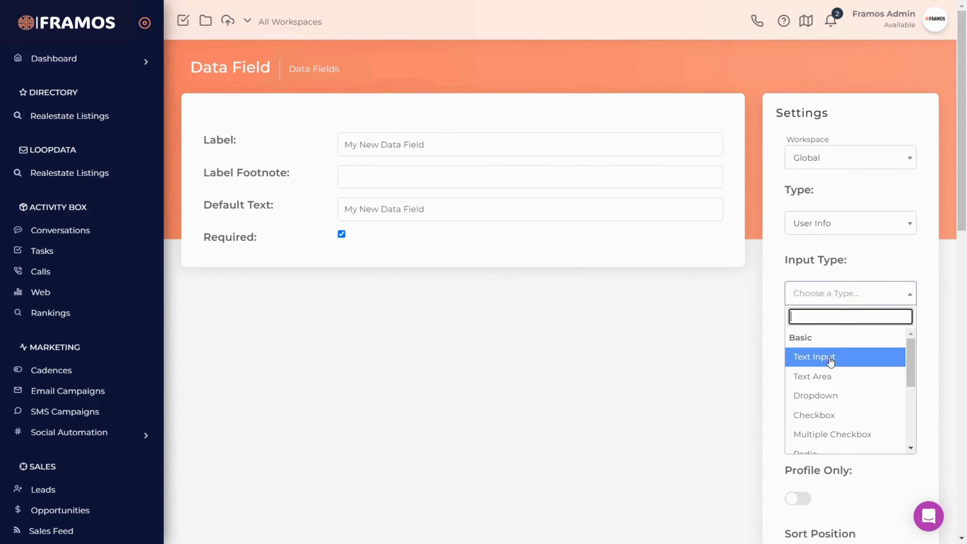
pyautogui.click(826, 376)
# Review the data field's Group Name choices, Profile Only, Sort Position and Role Access settings.
pyautogui.click(829, 366)
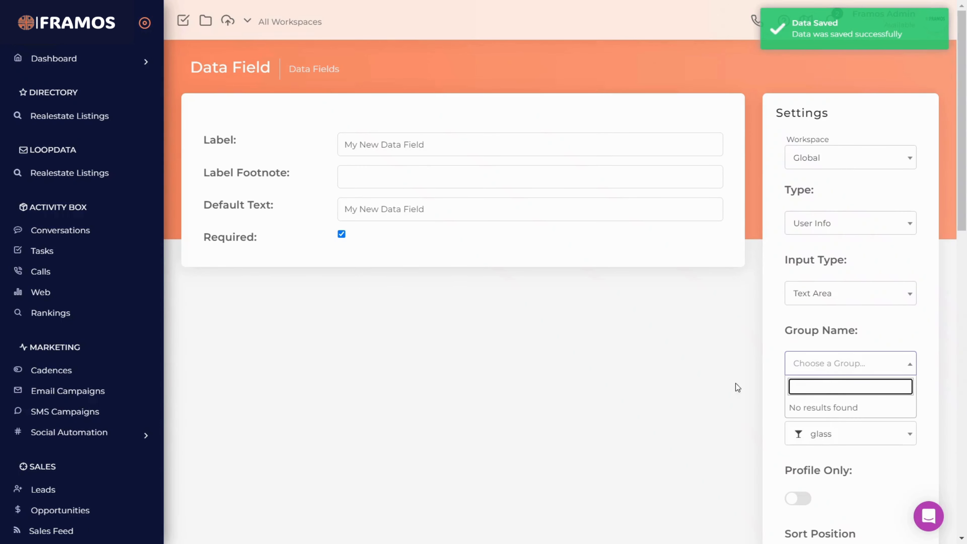
pyautogui.scroll(-10, 816, 426)
pyautogui.scroll(5, 813, 423)
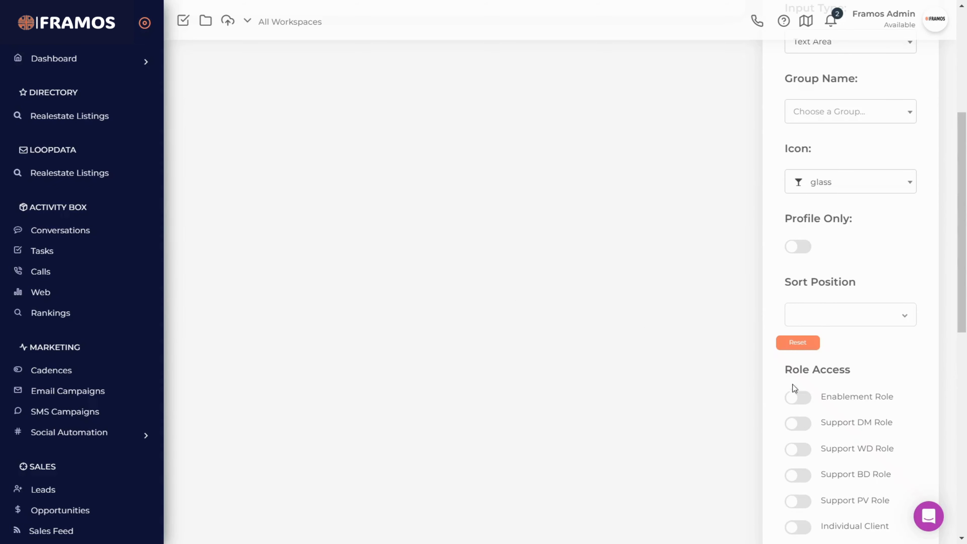
pyautogui.scroll(-12, 777, 400)
pyautogui.scroll(11, 774, 401)
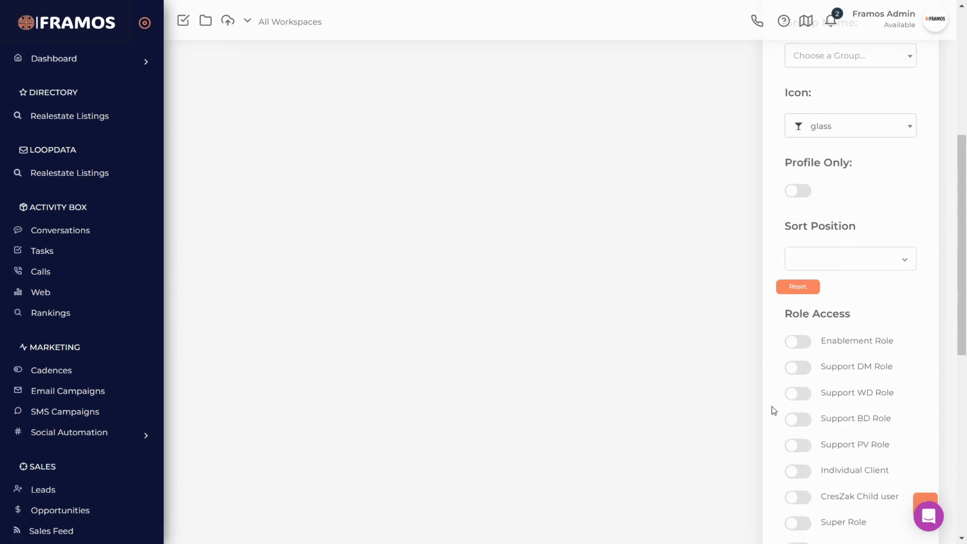
pyautogui.scroll(8, 772, 406)
# Expand the Data section of the templates to reach the Data Forms and Data Fields pages.
pyautogui.scroll(-10, 28, 339)
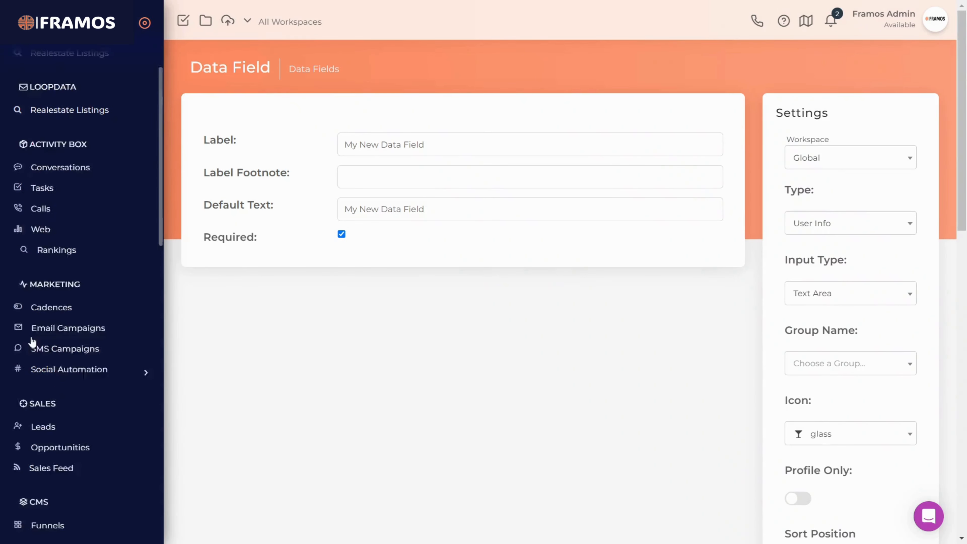
pyautogui.scroll(2, 92, 243)
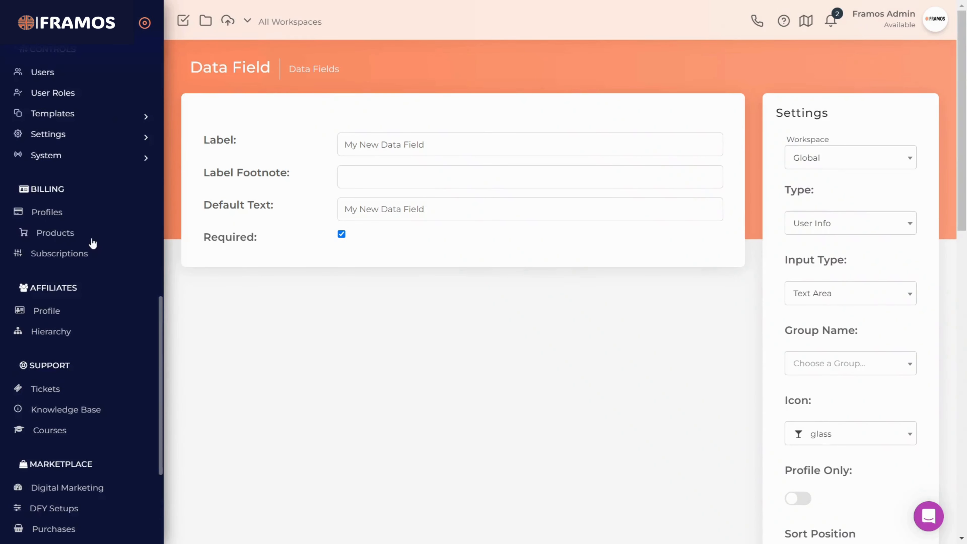
pyautogui.click(75, 118)
pyautogui.click(97, 266)
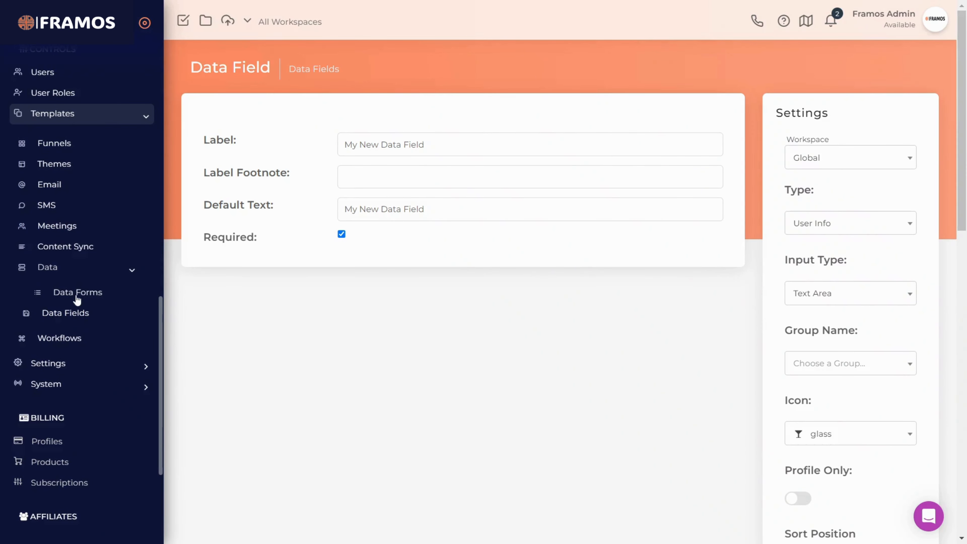